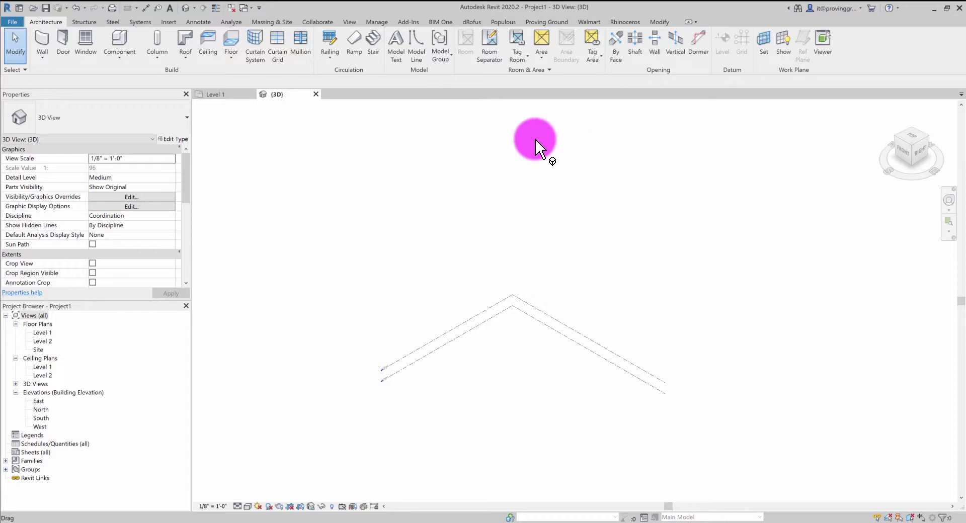
Switch Revit's ribbon to the Add-Ins tab to show the installed add-in tools
left_click(409, 21)
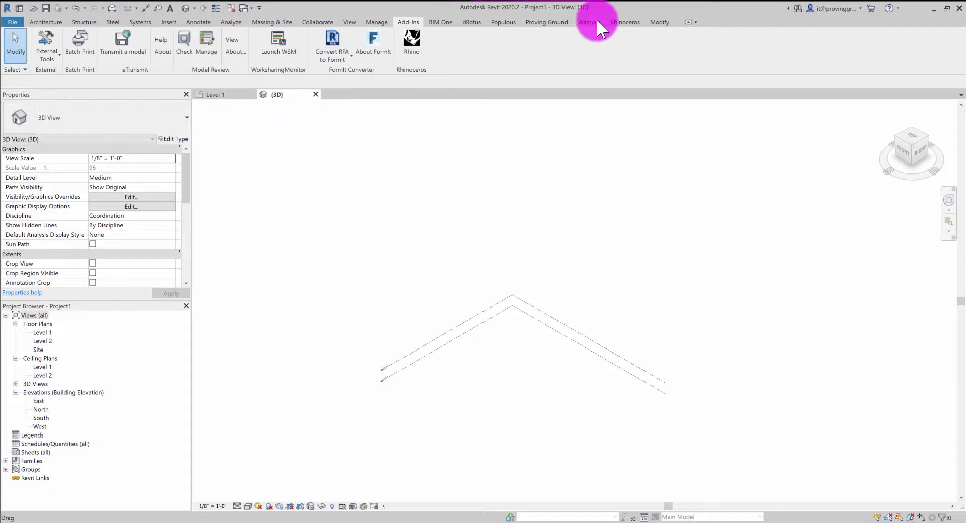
Launch an empty Rhino 7 window from Revit's Rhinoceros ribbon tab
left_click(626, 22)
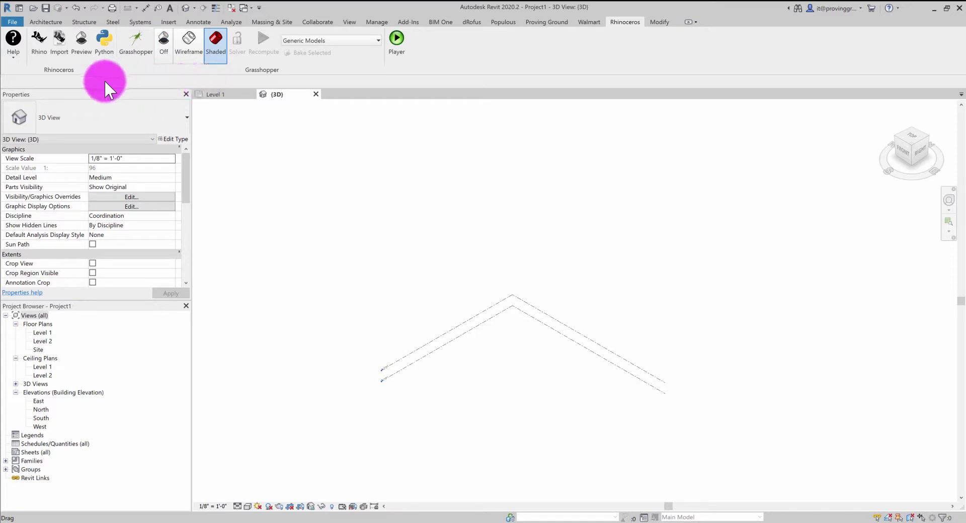
left_click(40, 38)
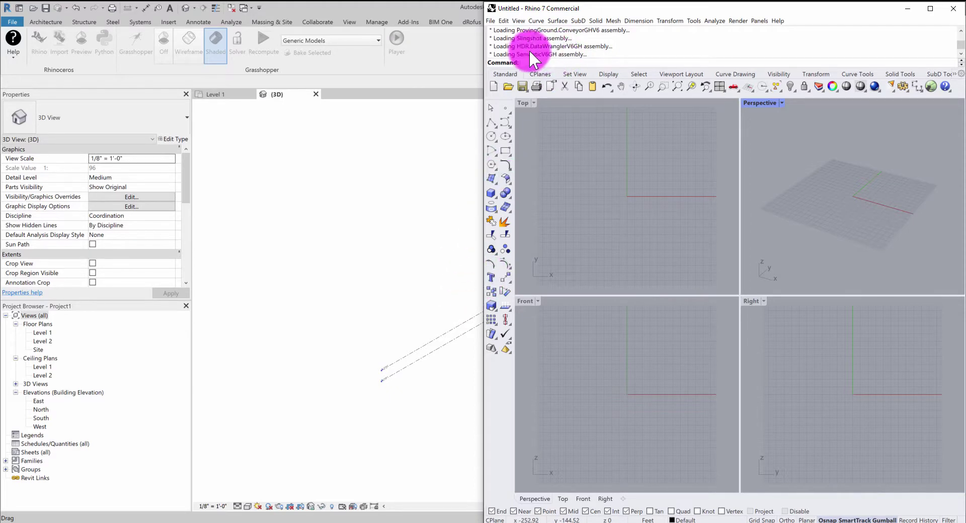
Open WorkshopTower-Start.3dm in Rhino 7 through File > Open
left_click(493, 20)
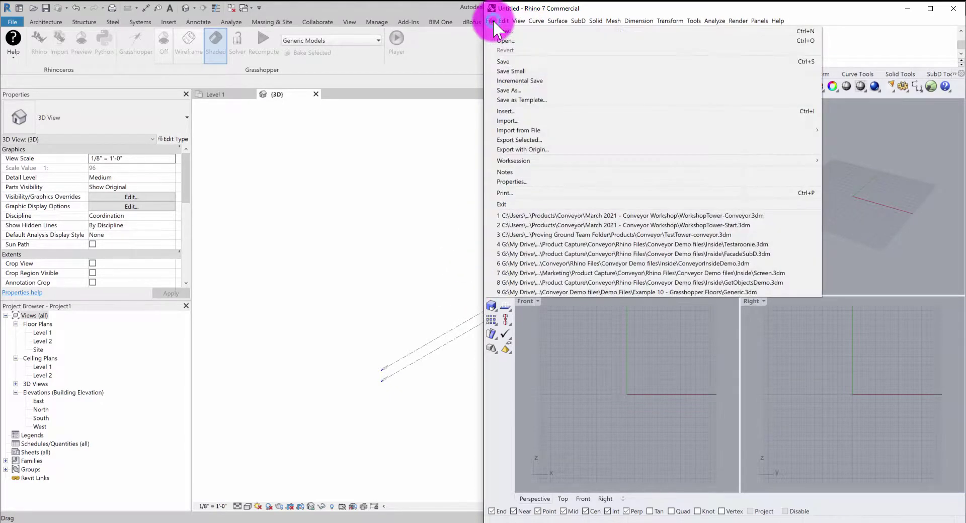
mouse_move(489, 19)
left_click(524, 41)
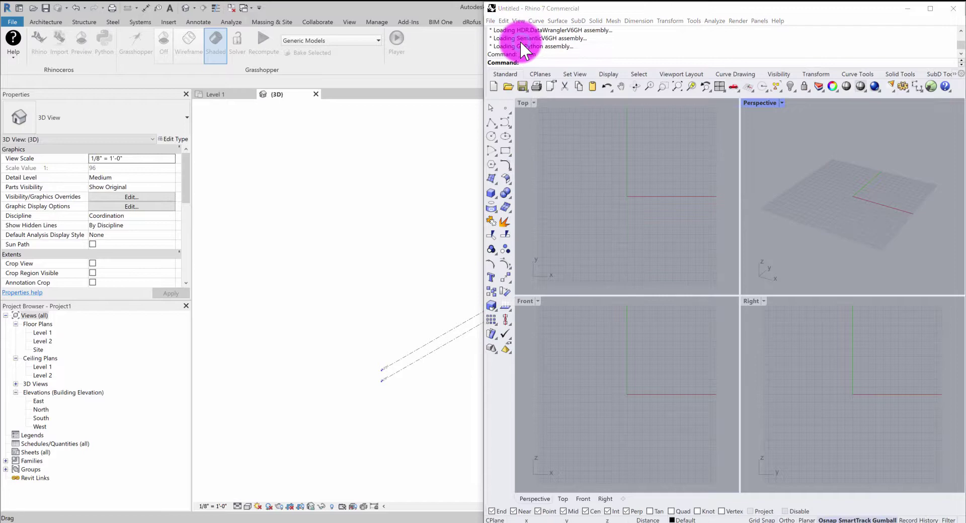
left_click(693, 127)
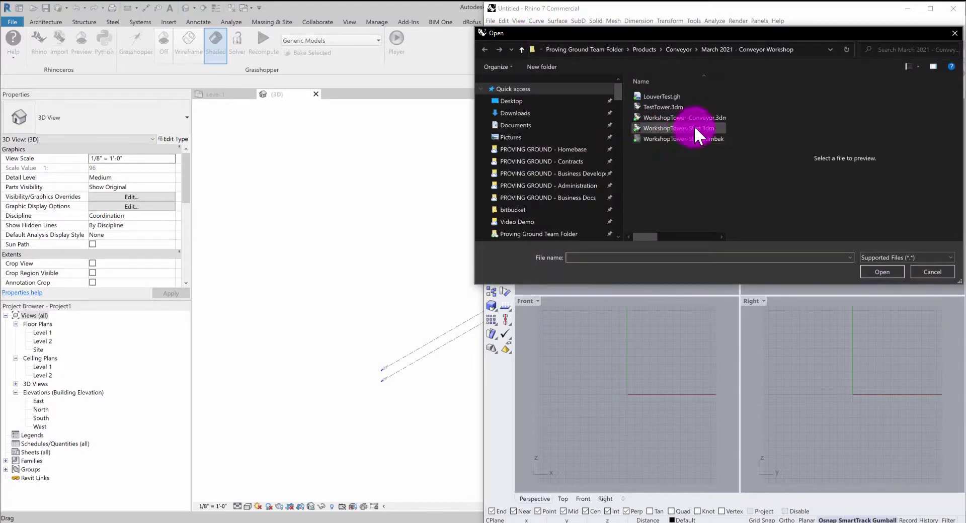
left_click(876, 272)
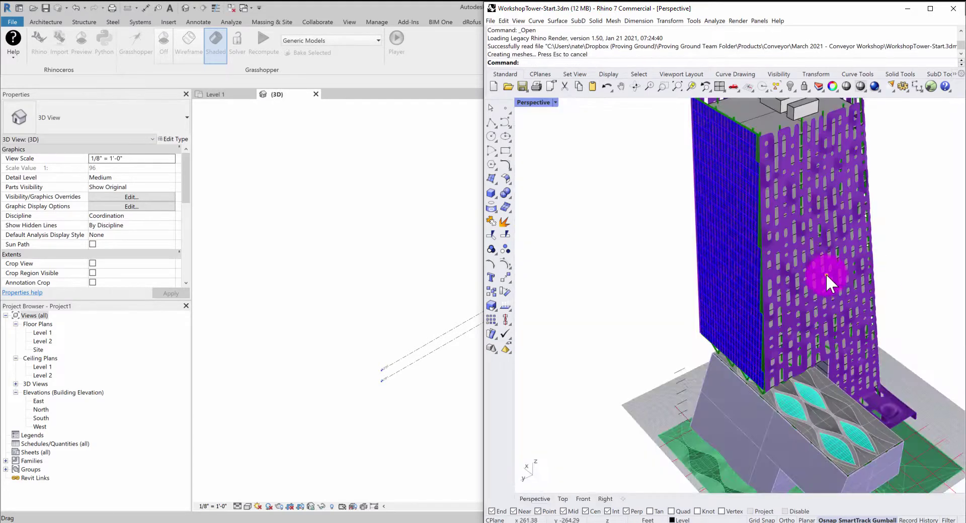
Orbit, pan and zoom the Perspective viewport to frame the whole tower, podium and site
right_click_drag(830, 276, 813, 286)
right_click_drag(733, 426, 690, 373)
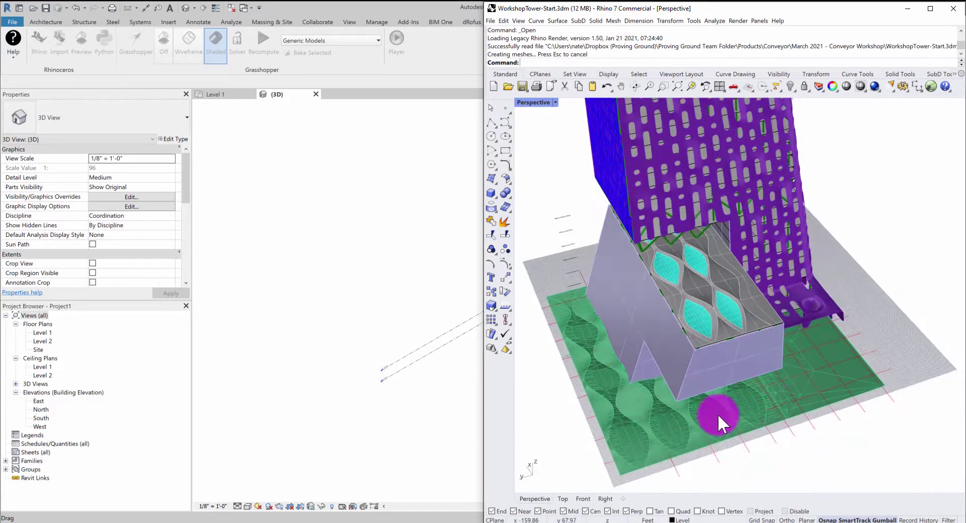
right_click_drag(690, 257, 872, 286, "shift")
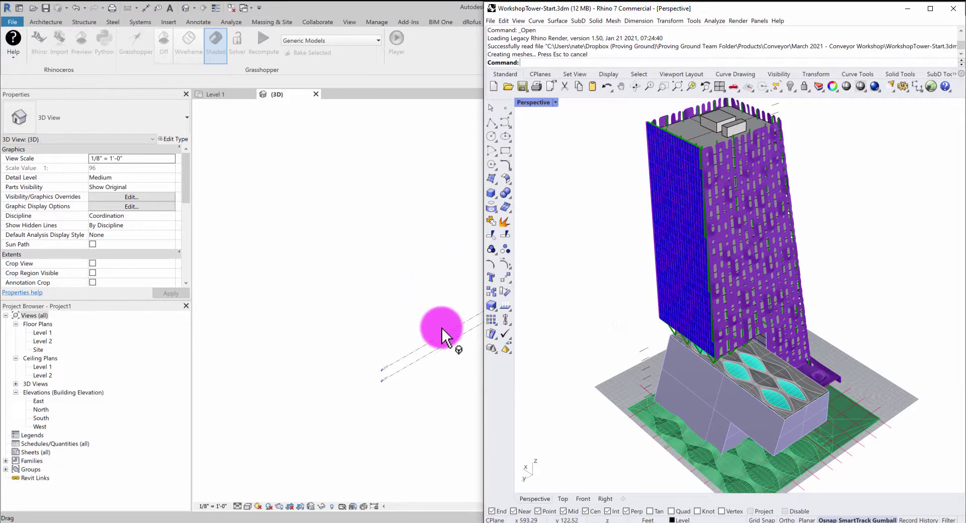
Place Revit on half the screen beside Rhino, with the level lines centred in its 3D view
left_click(425, 293)
middle_click_drag(526, 334, 496, 334)
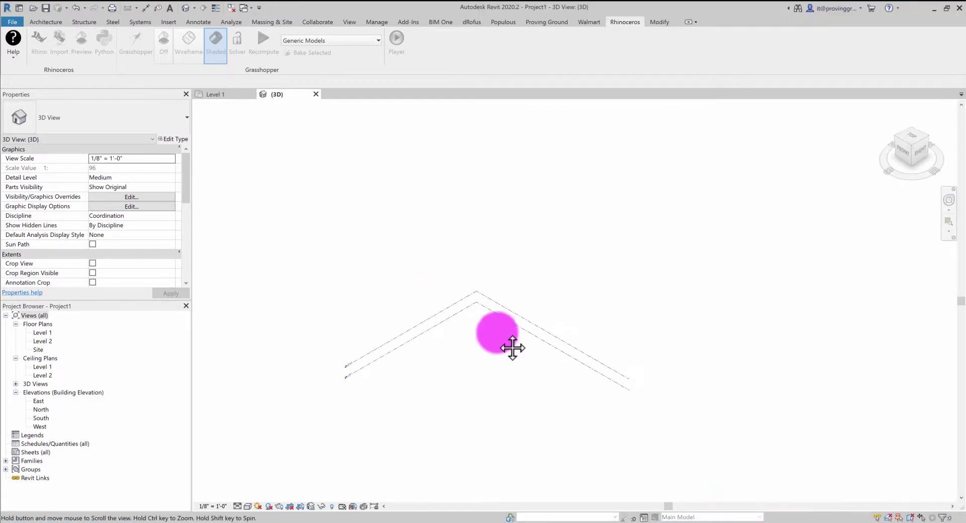
scroll(494, 329, "up", 2)
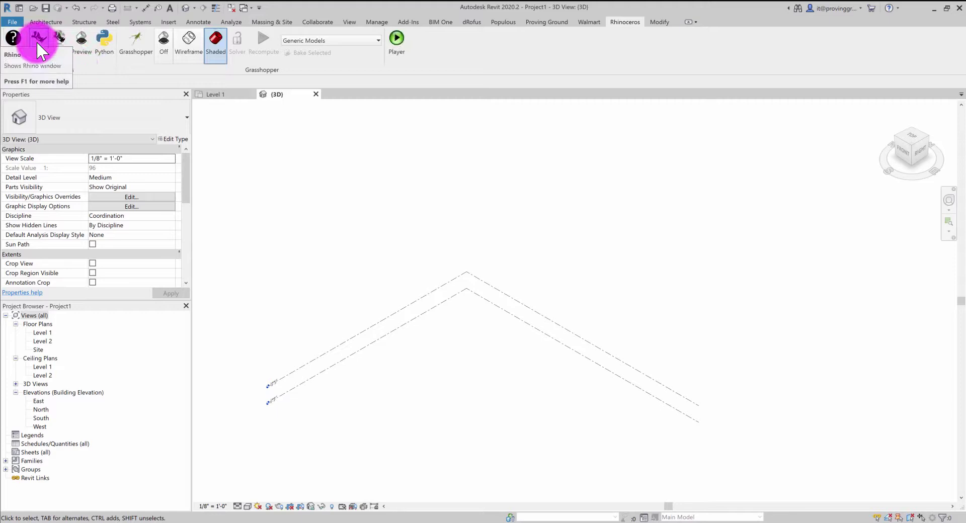
left_click(36, 40)
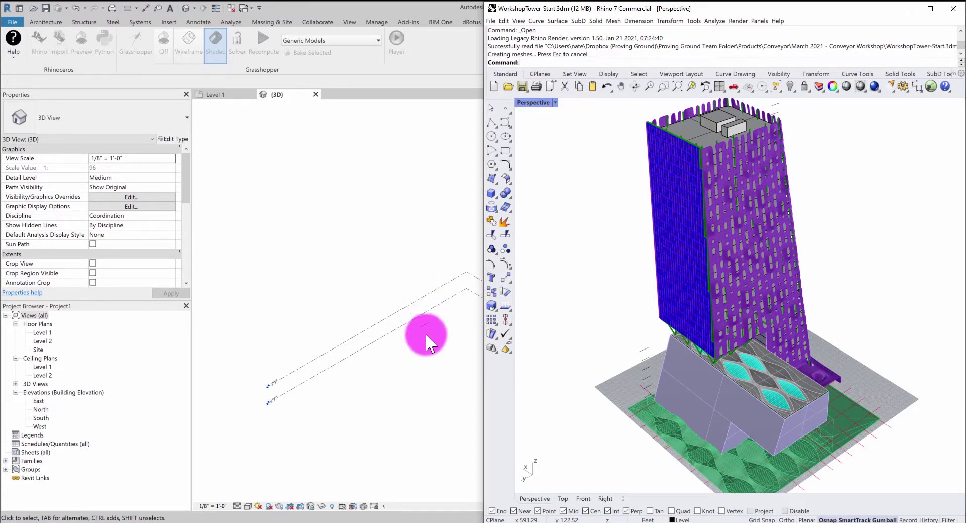
double_click(358, 7)
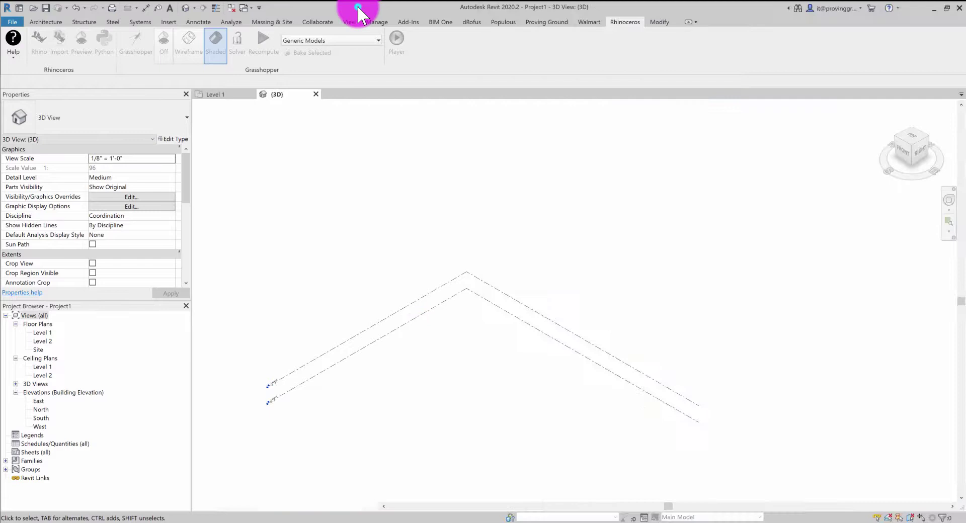
double_click(358, 7)
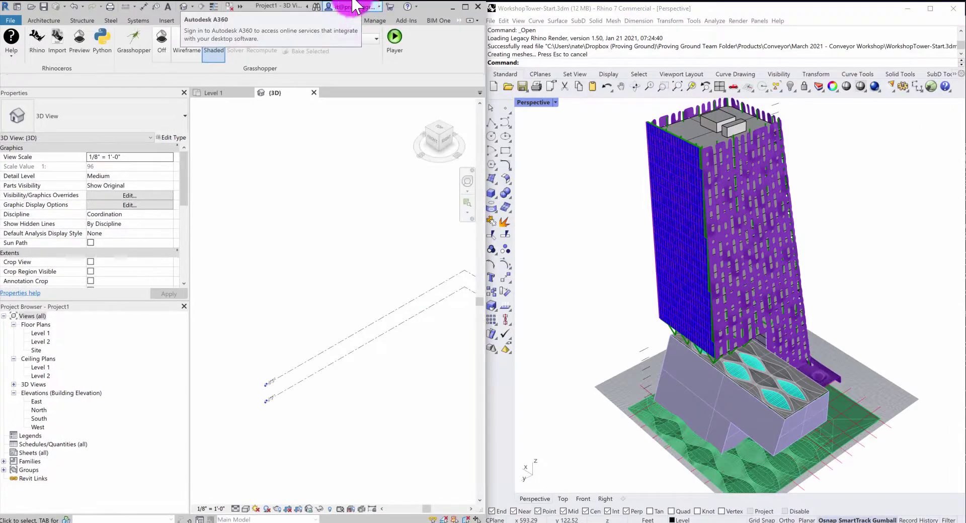
middle_click_drag(448, 291, 406, 380)
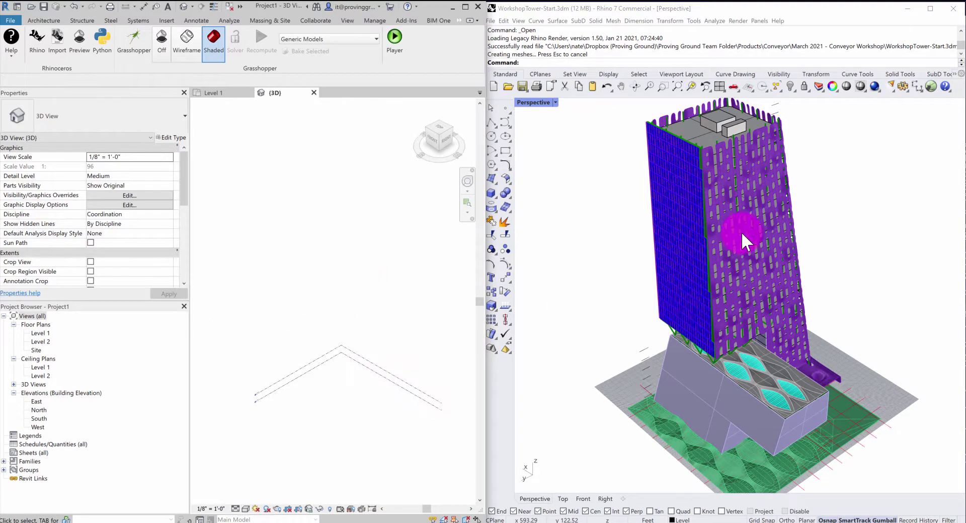
Run ConveyorV2 with Imperial Revit units and dock the Conveyor panel on the right
left_click(601, 62)
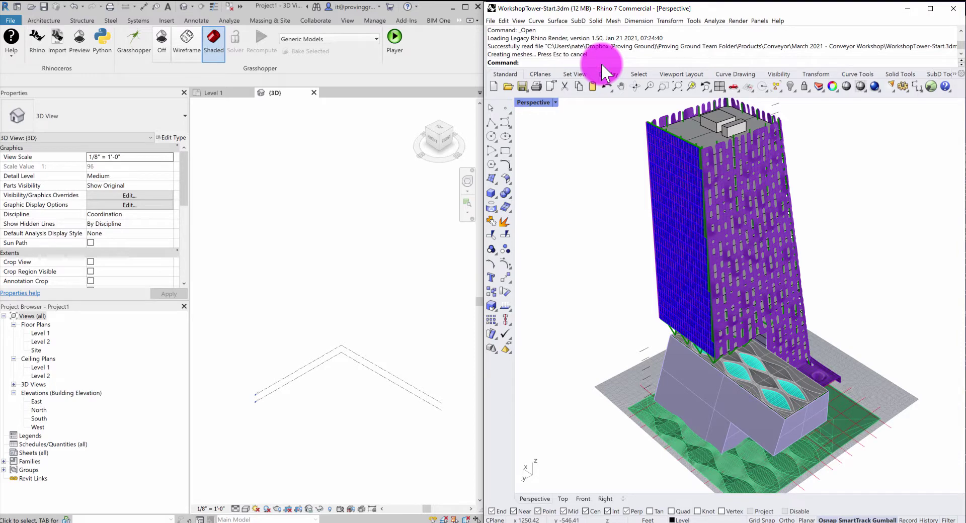
type("ConveyorV2")
key("Return")
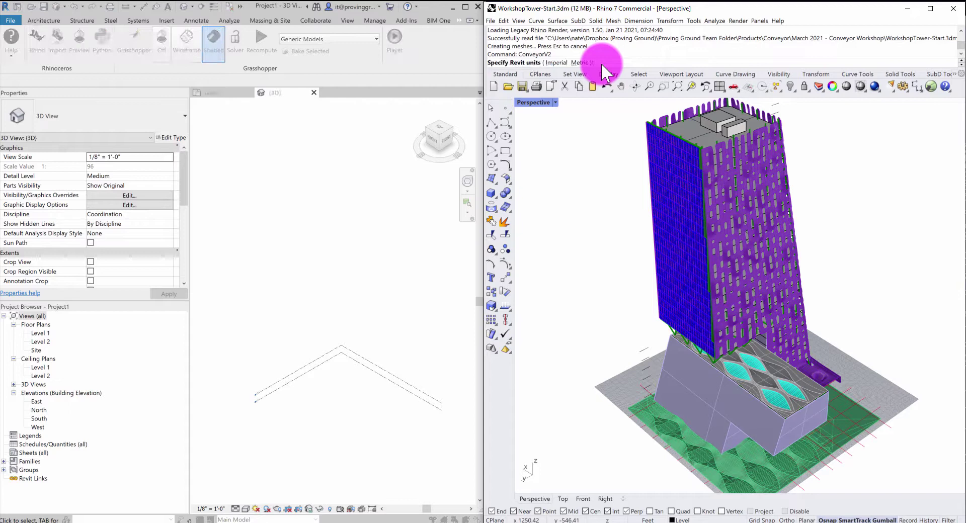
left_click(558, 62)
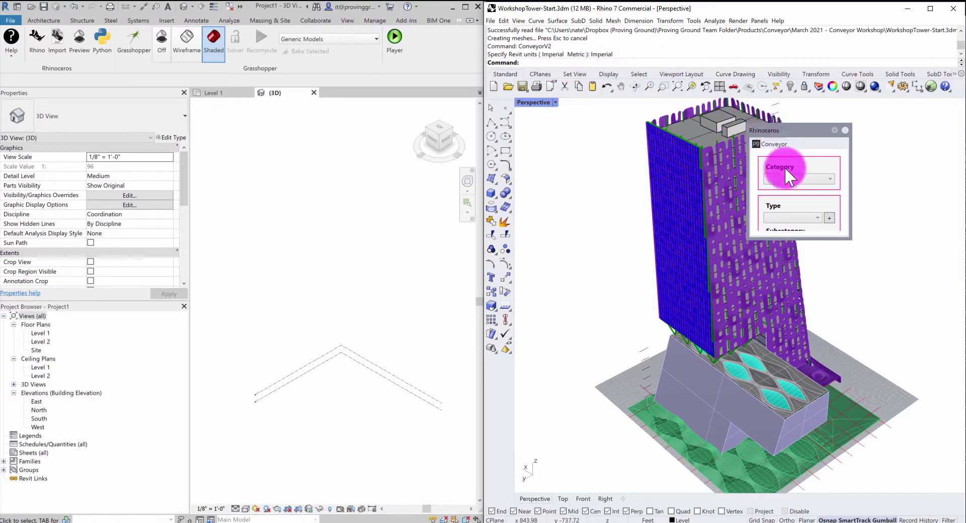
left_click_drag(849, 238, 789, 194)
left_click_drag(789, 131, 961, 187)
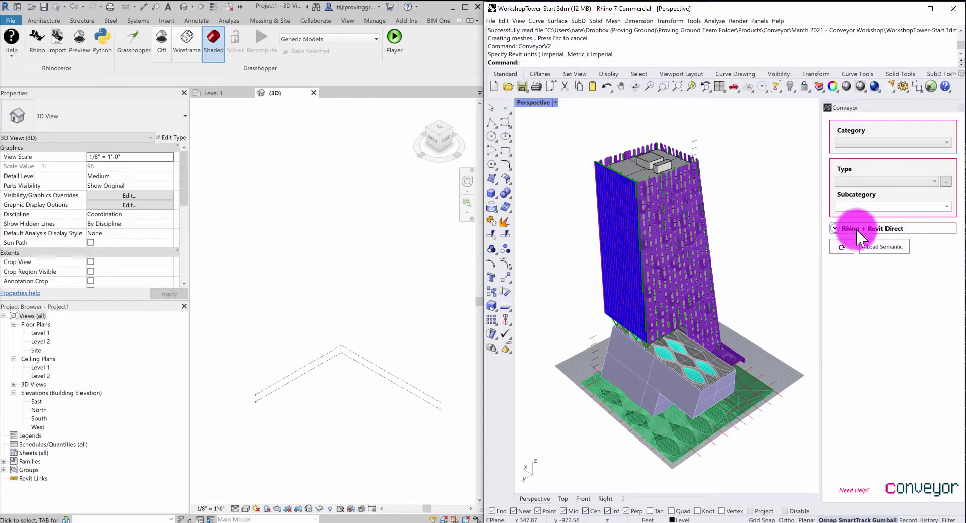
Expand Conveyor's Rhino + Revit Direct section and select the tower's purple facade
left_click(851, 227)
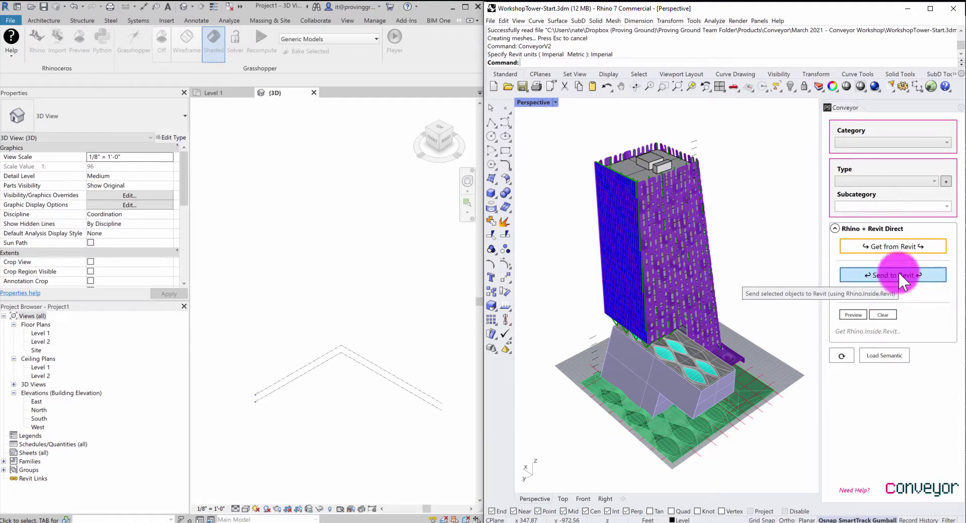
left_click(895, 273)
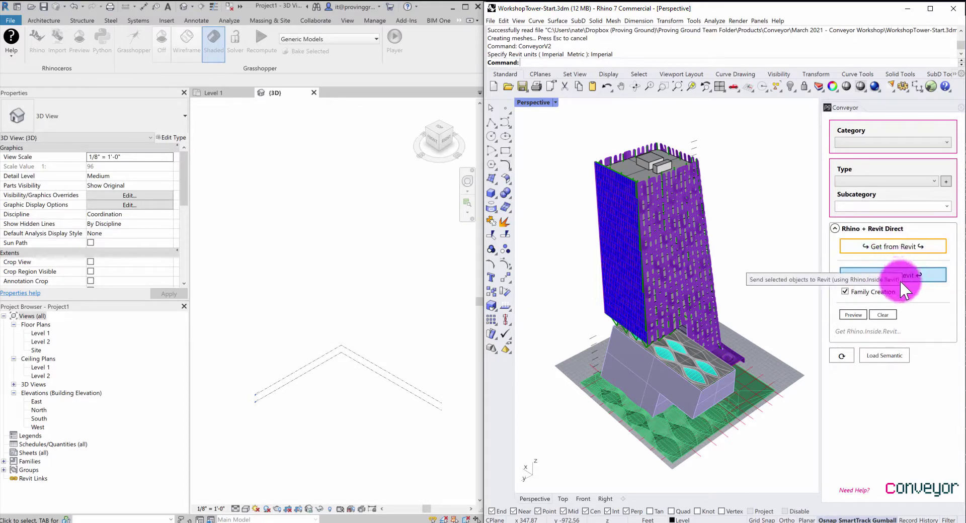
left_click(723, 223)
right_click_drag(724, 224, 734, 277, "shift")
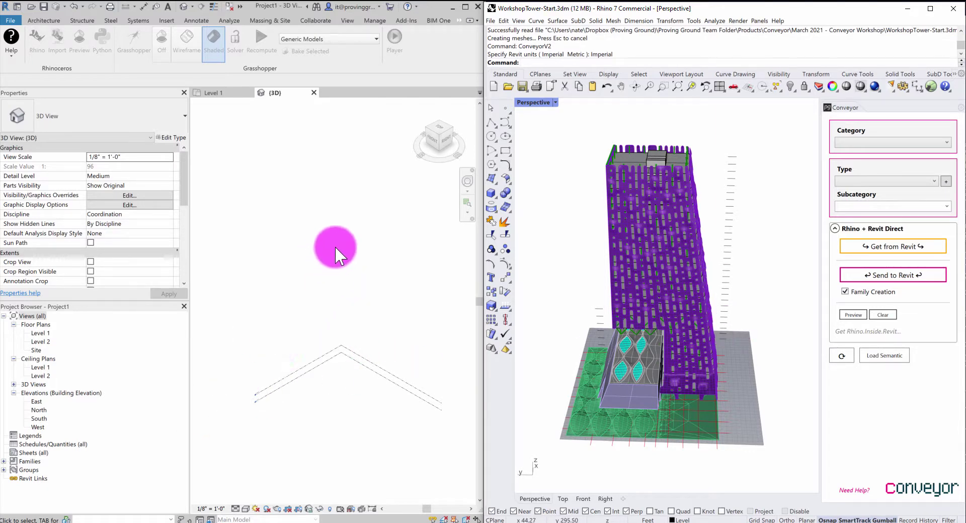
Window-select all 36 Rhino Level text labels beside the tower, upper then lower ones
left_click(611, 277)
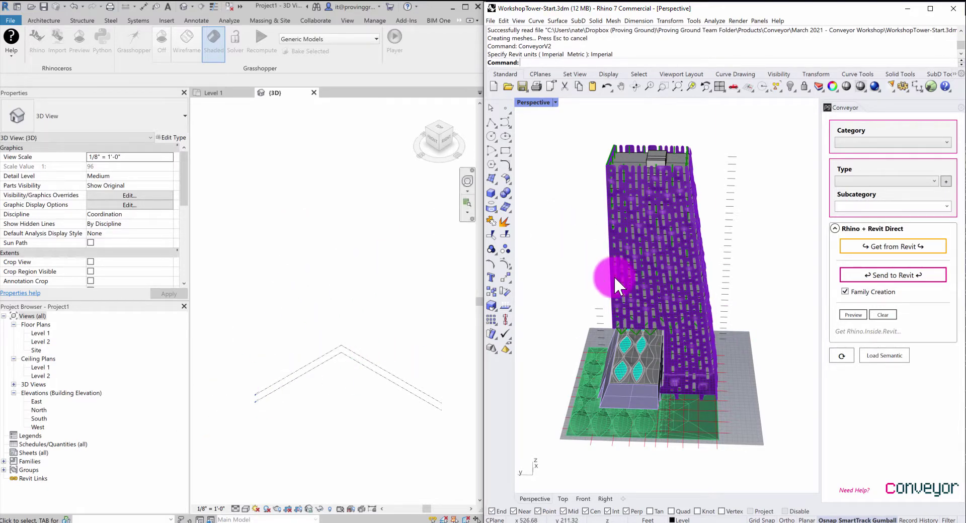
scroll(679, 136, "up", 10)
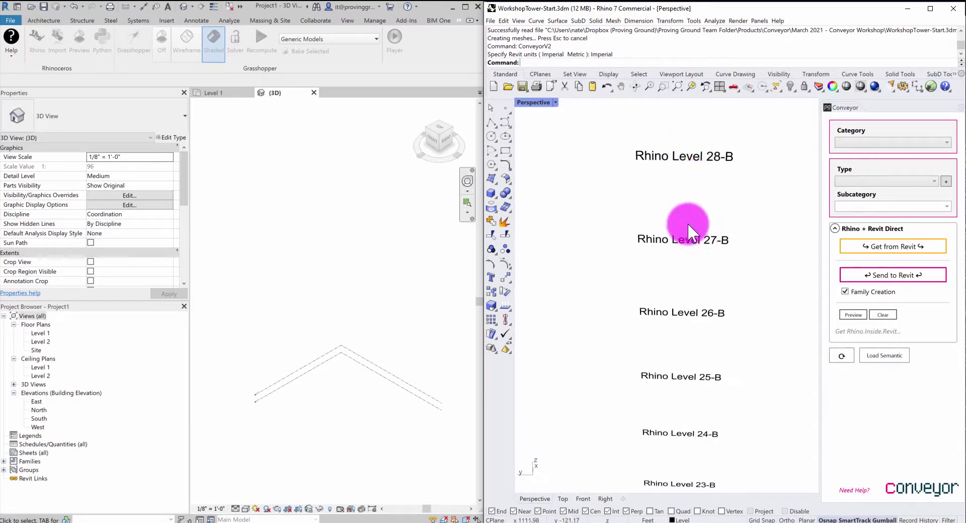
scroll(685, 229, "down", 3)
scroll(684, 238, "up", 3)
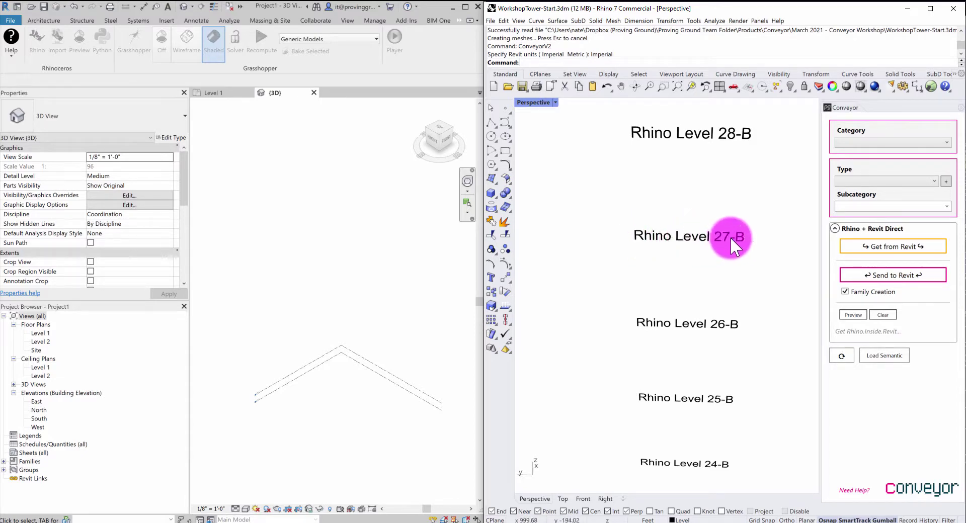
scroll(667, 241, "down", 5)
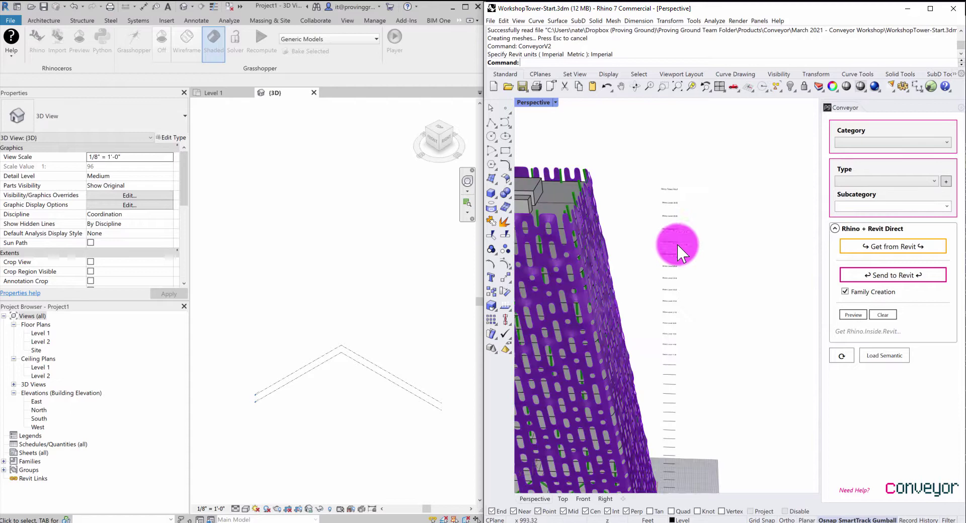
right_click_drag(719, 304, 690, 204)
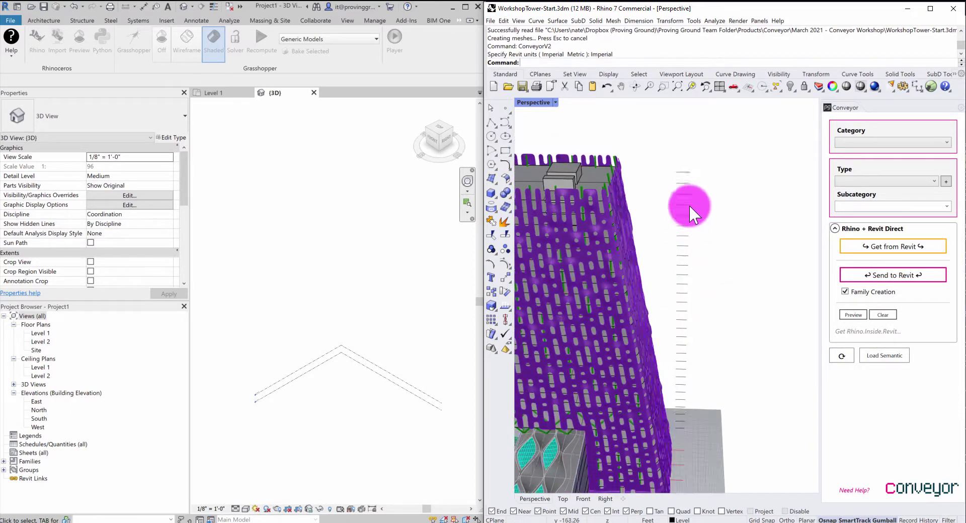
left_click_drag(665, 156, 735, 433)
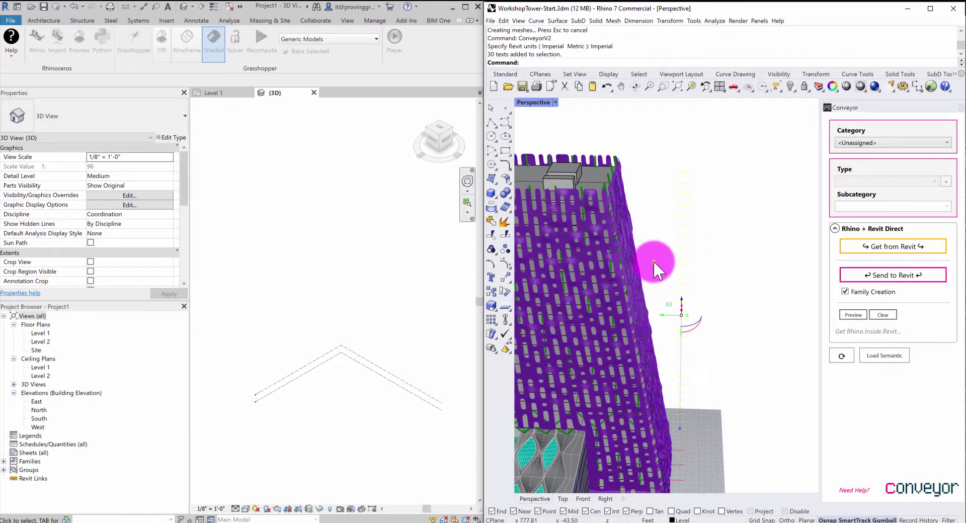
right_click_drag(653, 260, 578, 354)
left_click_drag(576, 336, 624, 406)
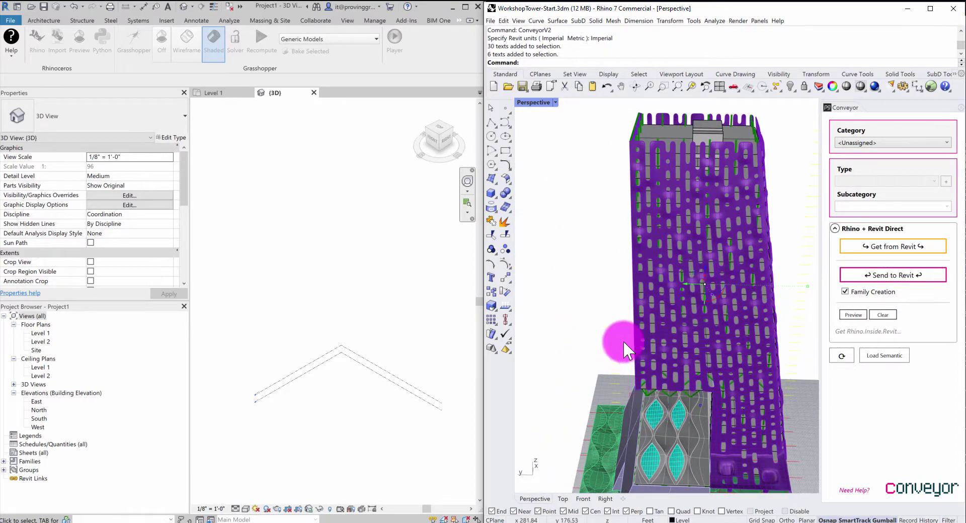
scroll(600, 384, "up", 3)
scroll(612, 369, "down", 6)
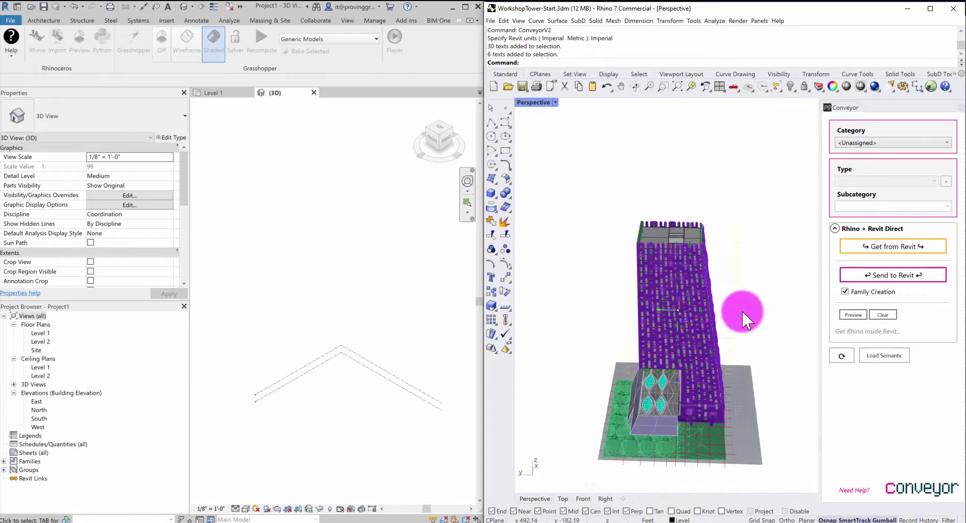
scroll(745, 304, "up", 3)
scroll(762, 288, "down", 3)
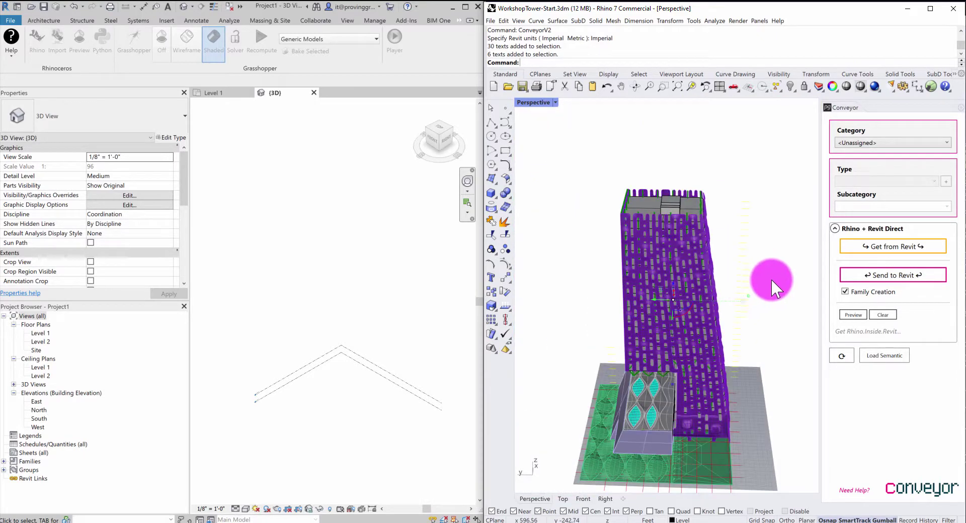
Try sending the 36 unclassified labels to Revit and dismiss the resulting warning
left_click(868, 276)
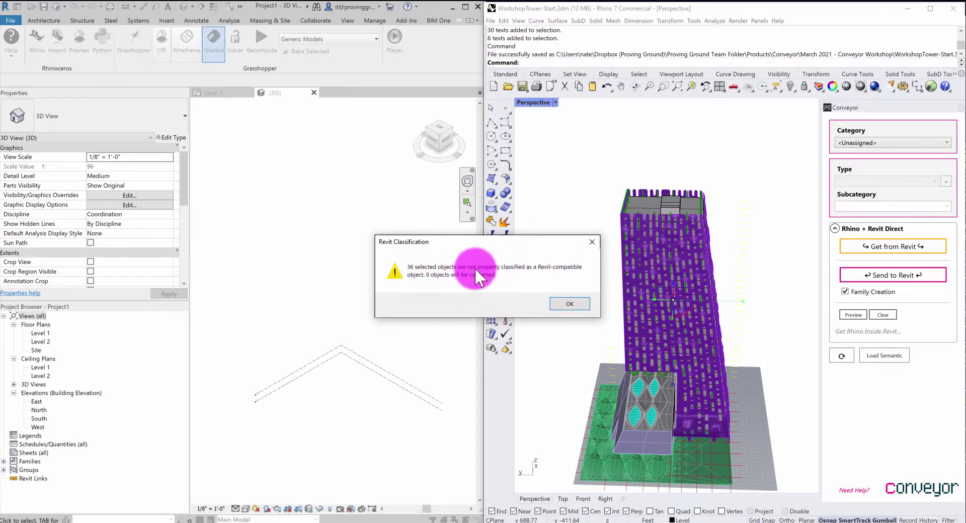
left_click(579, 300)
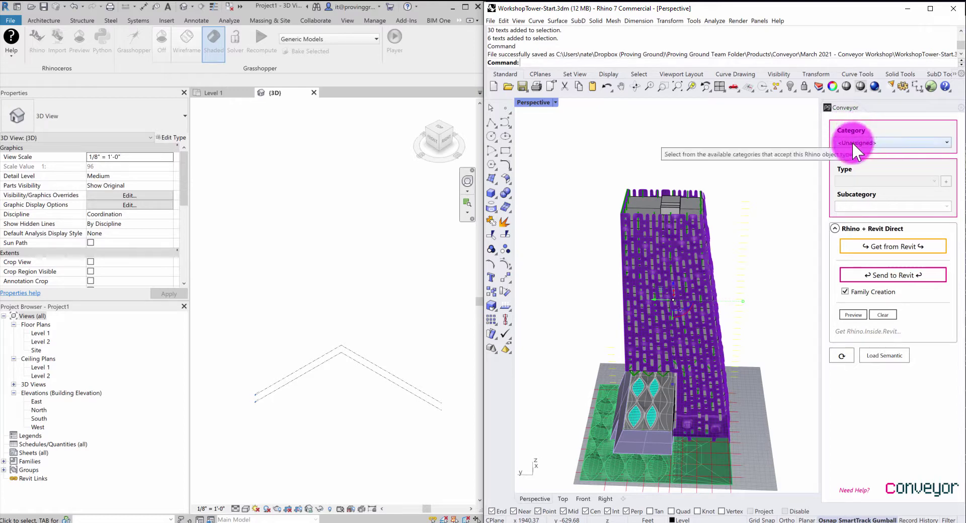
Set the selected level labels' Conveyor Category to Levels
right_click_drag(740, 287, 768, 310)
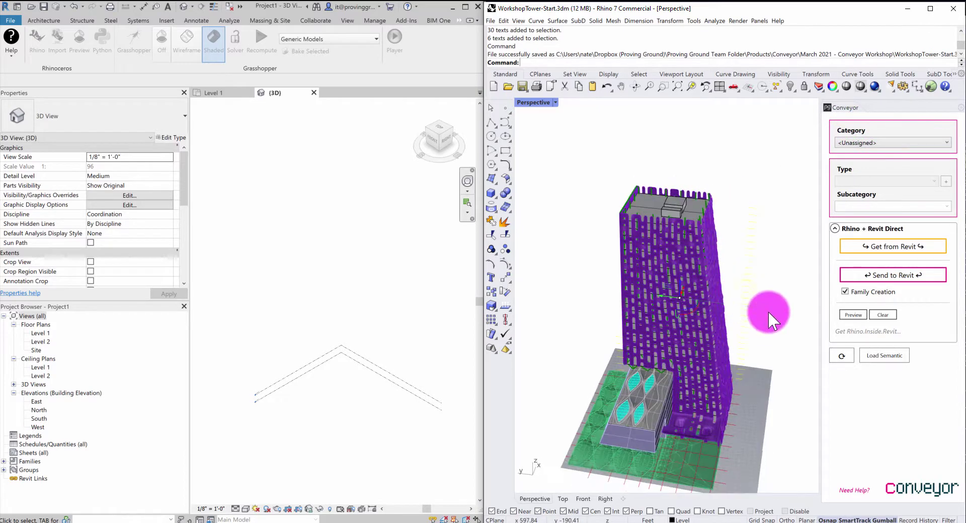
scroll(765, 296, "up", 10)
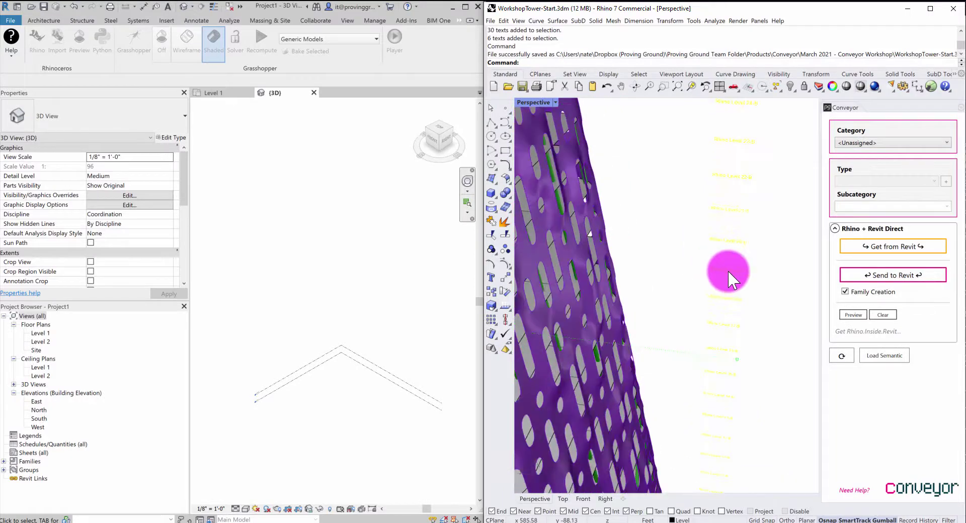
scroll(727, 270, "down", 10)
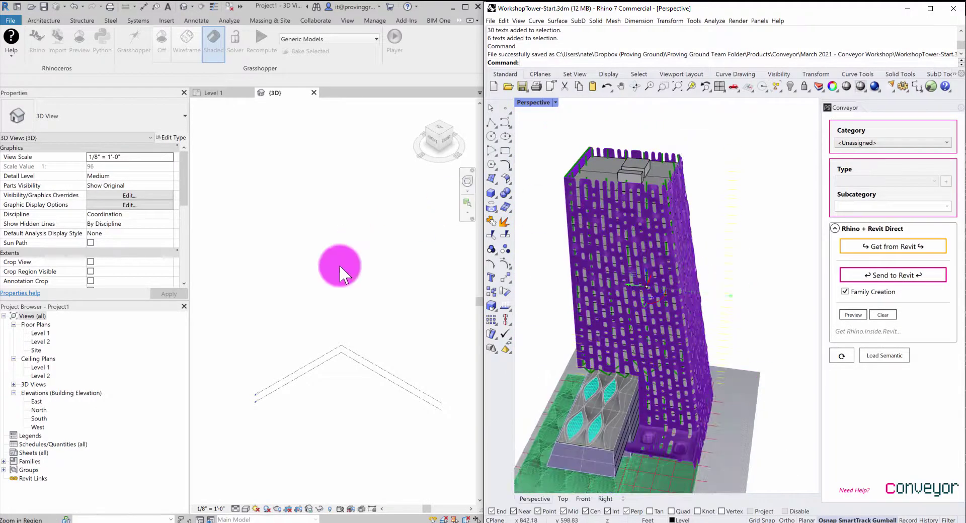
right_click_drag(579, 330, 619, 322)
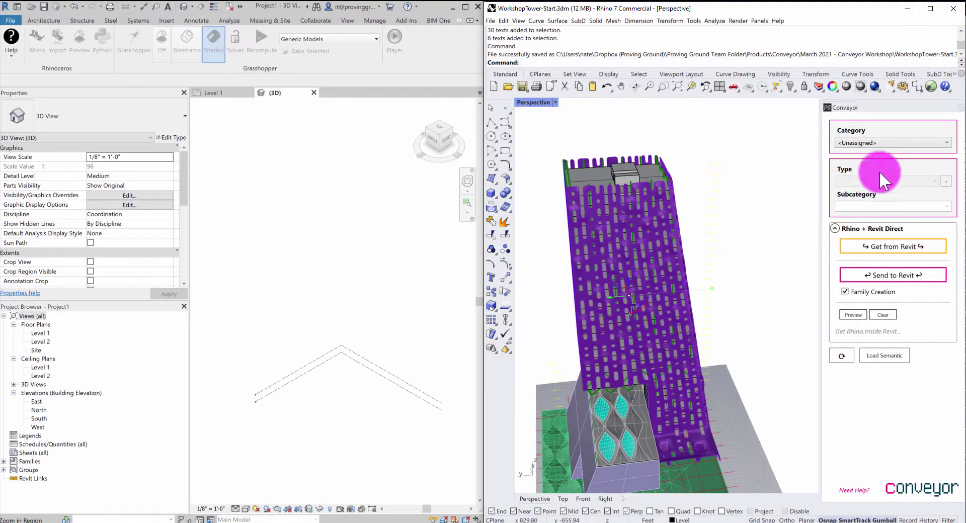
left_click(890, 145)
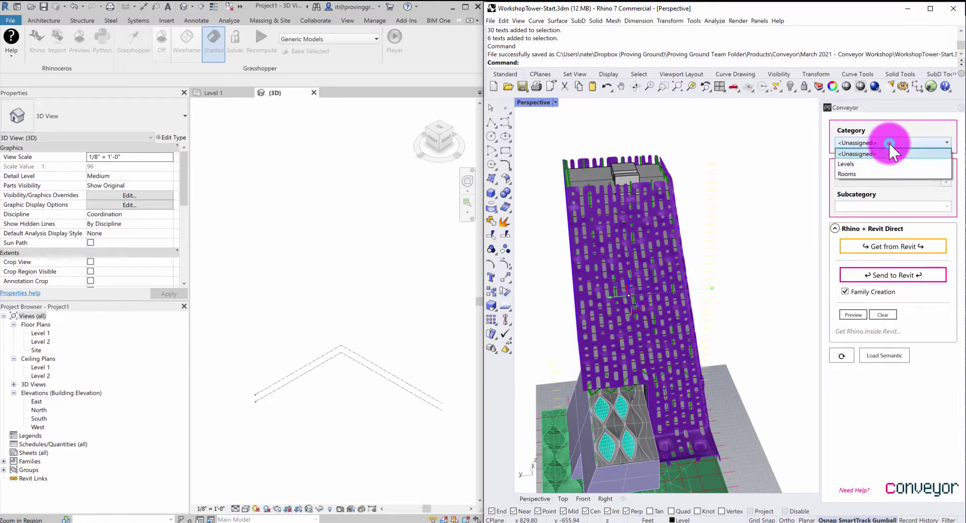
left_click(861, 162)
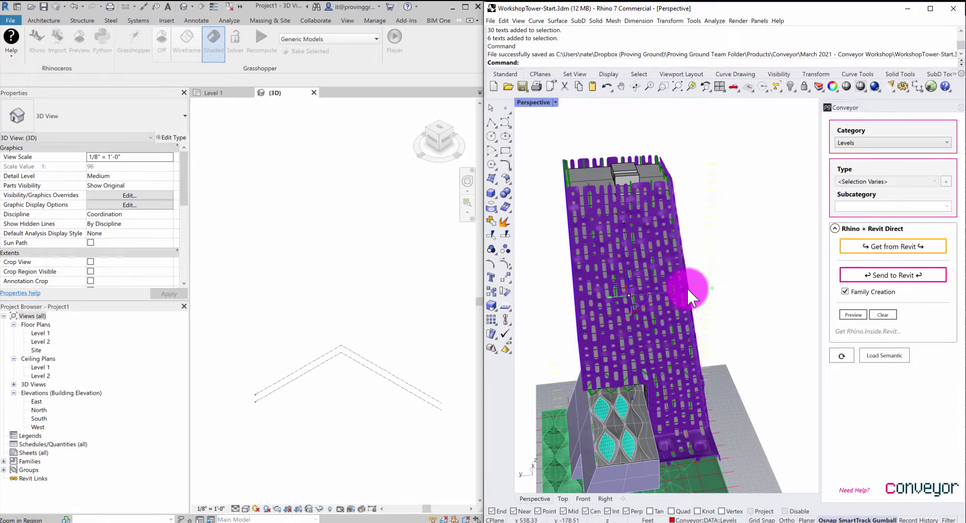
Send the classified Rhino level labels to Revit through Conveyor's Send to Revit
right_click_drag(687, 287, 729, 276)
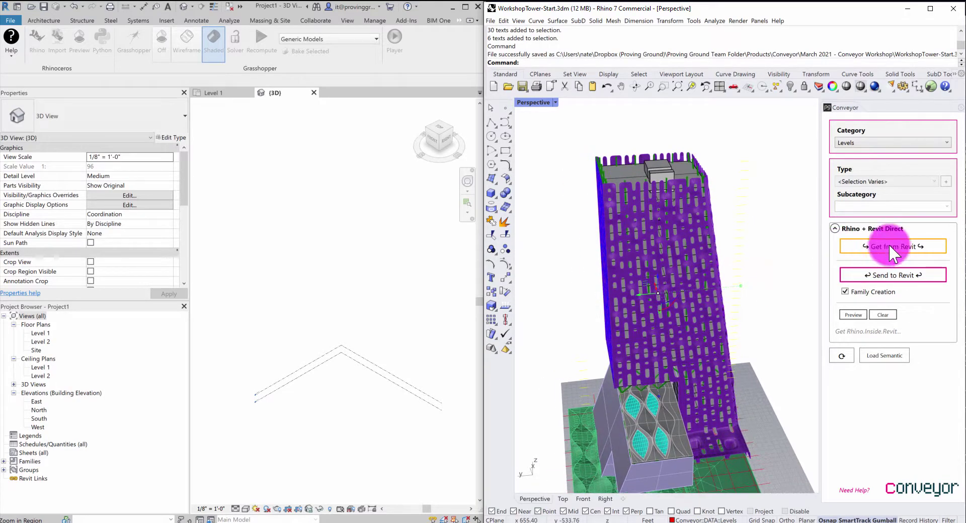
left_click(904, 274)
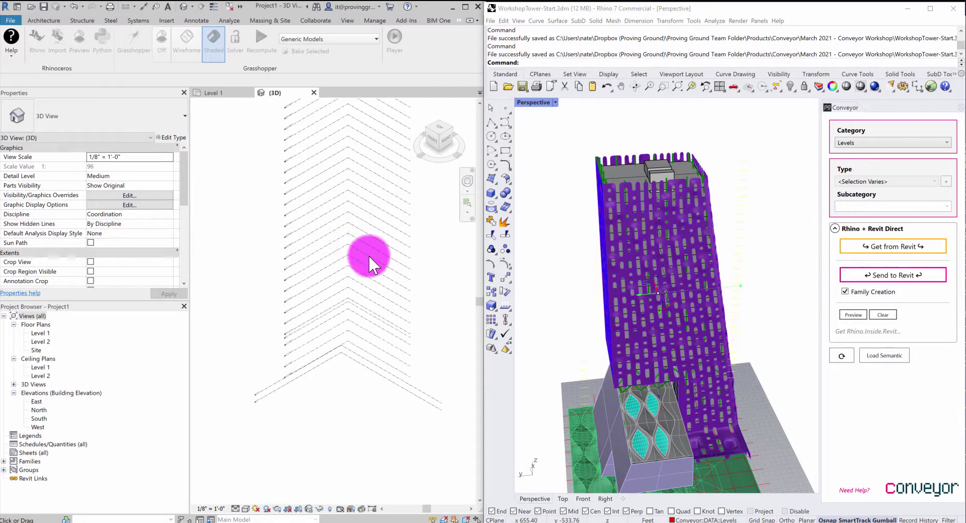
Inspect the imported level stack in Revit's 3D view, checking Rhino Level 18-B
middle_click_drag(352, 255, 366, 315)
scroll(302, 254, "up", 4)
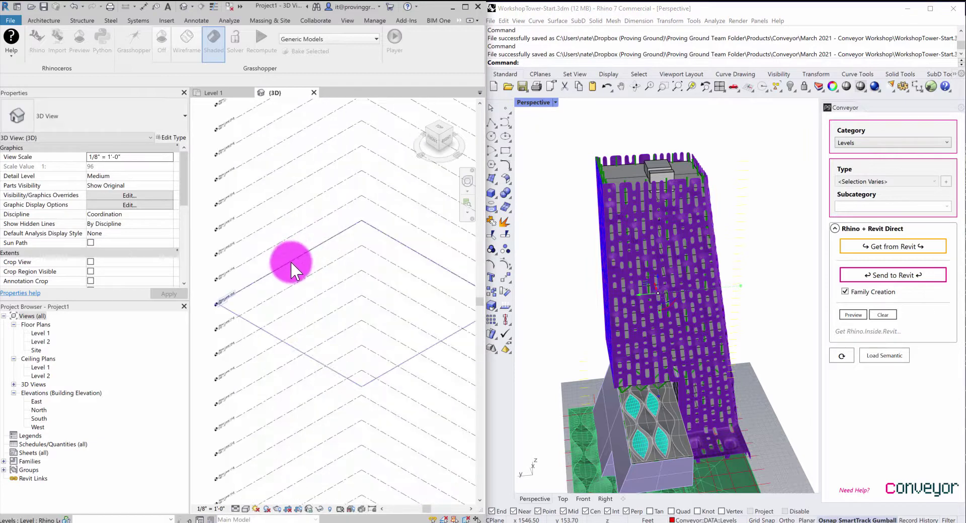
scroll(225, 295, "up", 3)
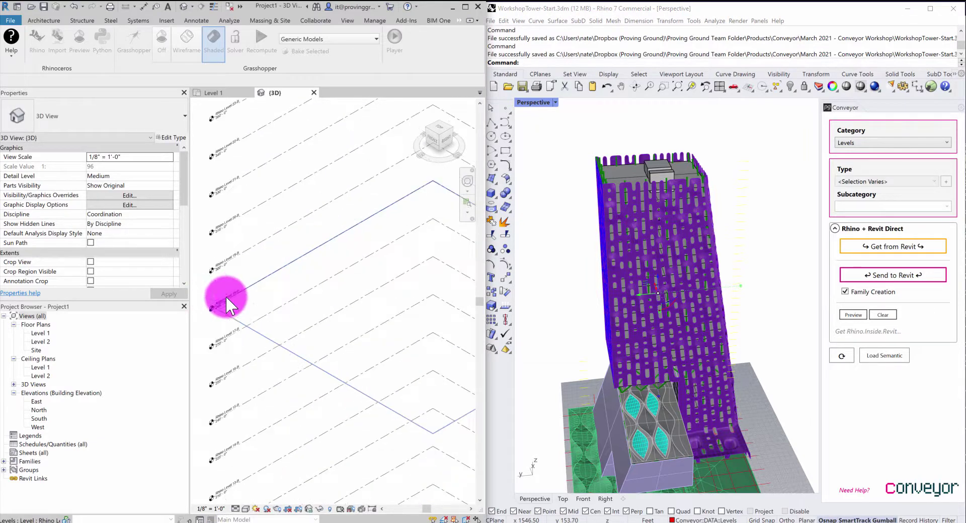
left_click(252, 283)
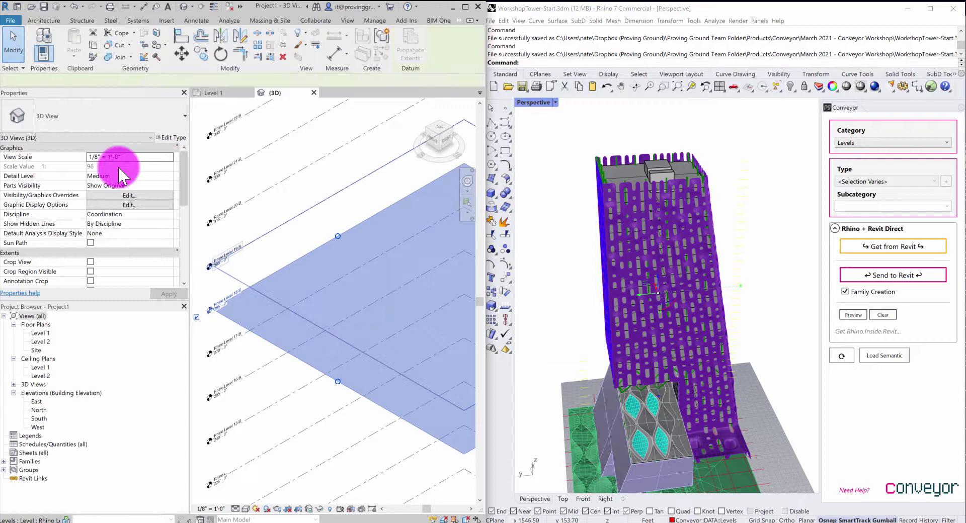
left_click(211, 283)
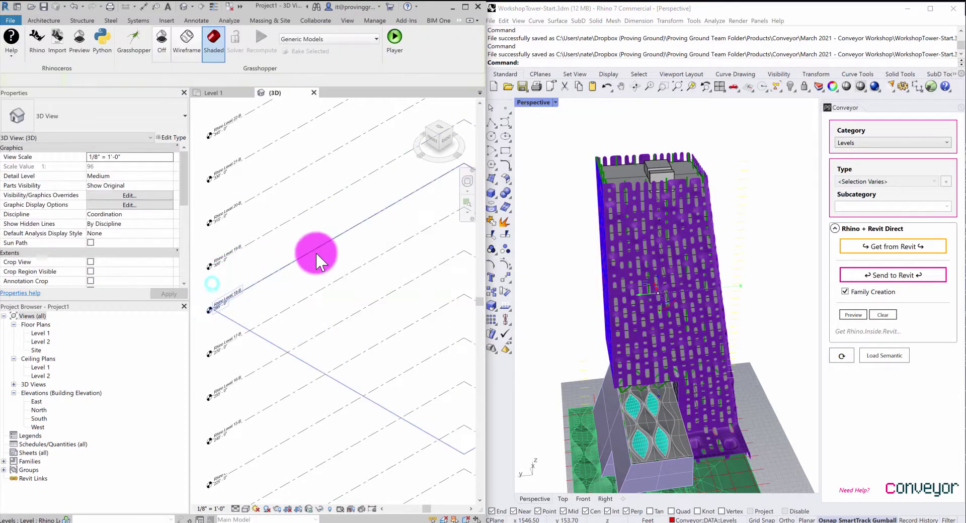
scroll(316, 254, "down", 6)
middle_click_drag(363, 265, 358, 289)
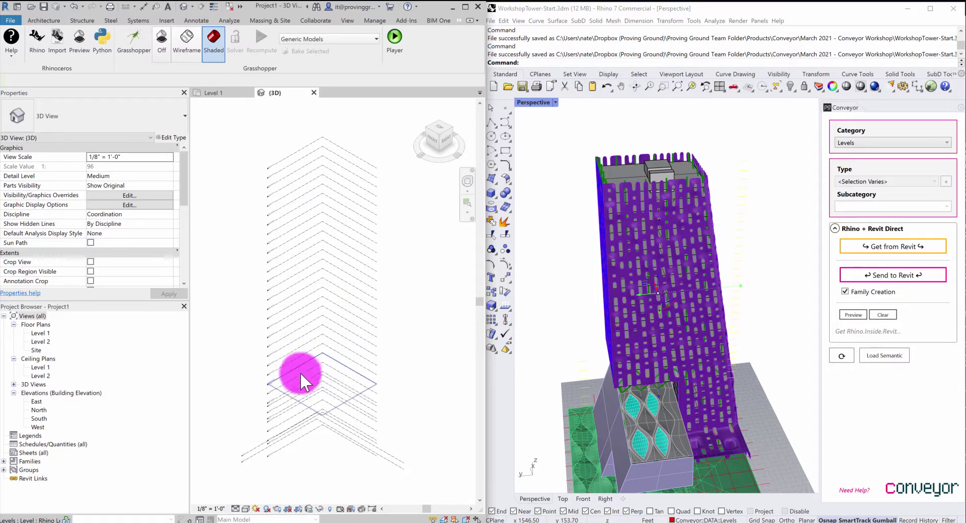
Clear the current selection in Rhino and orbit the tower
left_click(544, 284)
left_click(543, 330)
right_click_drag(711, 344, 733, 336)
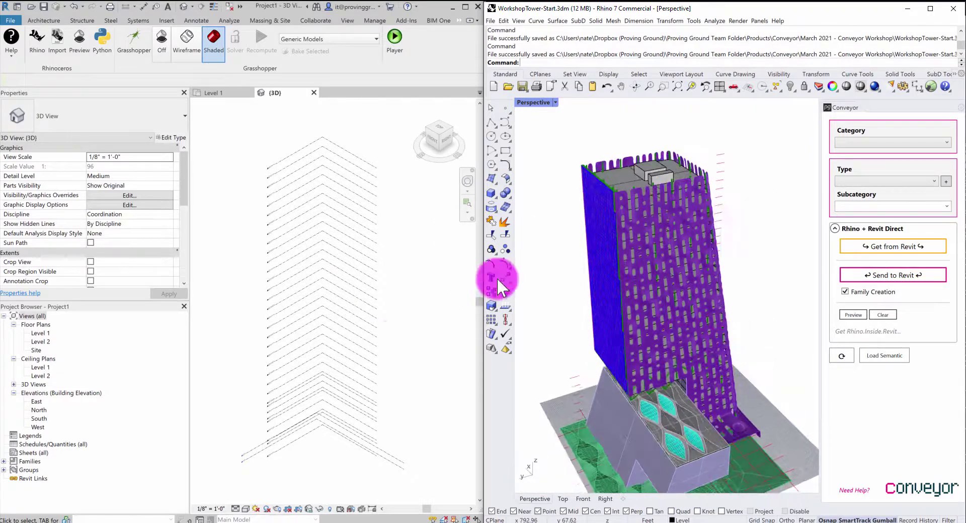
Select the top floor plate and several nearby floor plate surfaces on the Rhino tower
right_click_drag(771, 313, 749, 249)
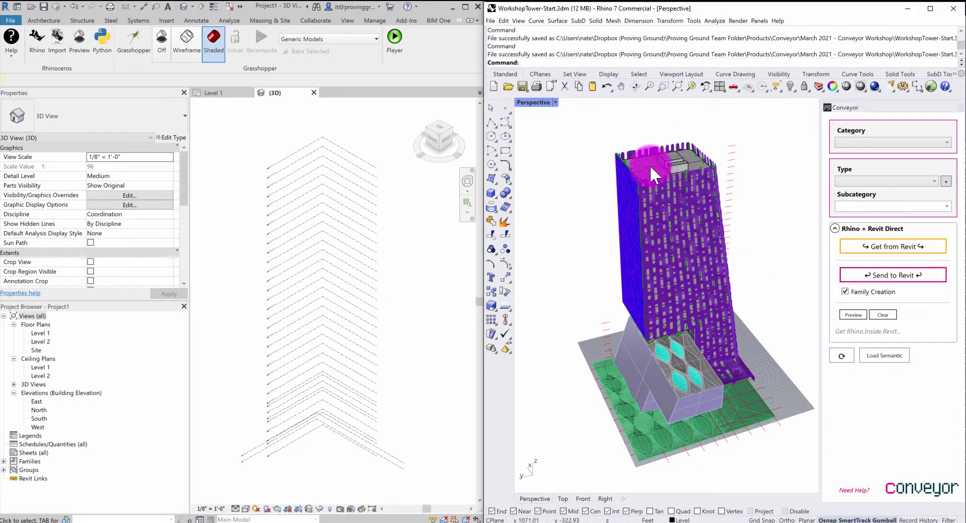
scroll(650, 165, "up", 8)
left_click(648, 183)
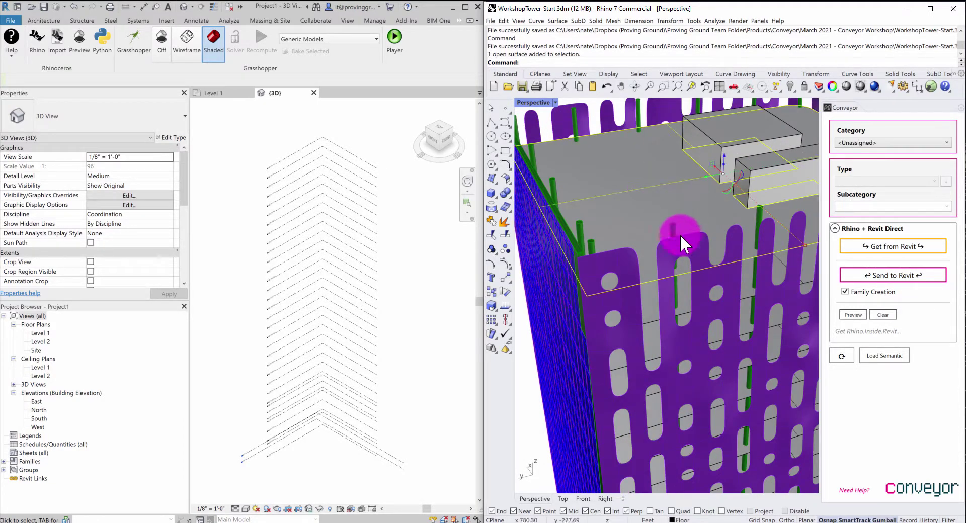
left_click(650, 316)
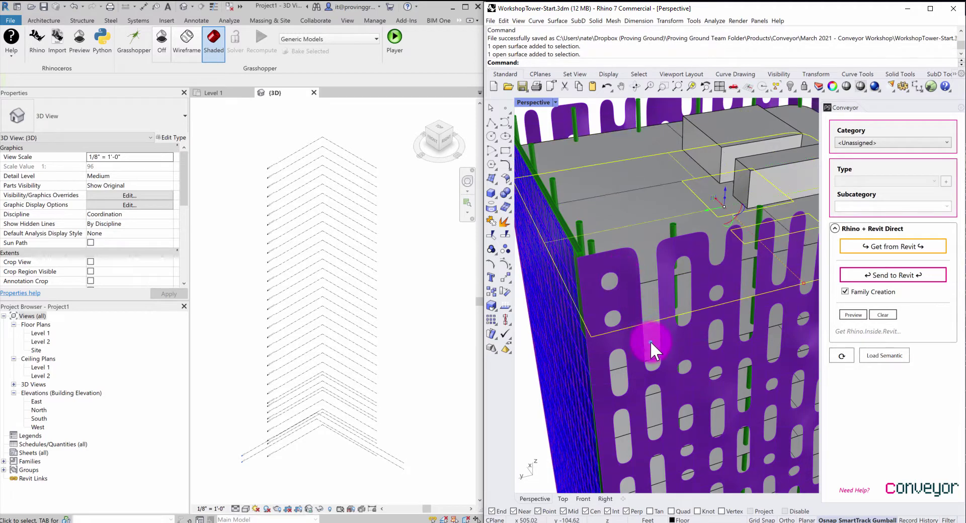
left_click(646, 330)
left_click(647, 319)
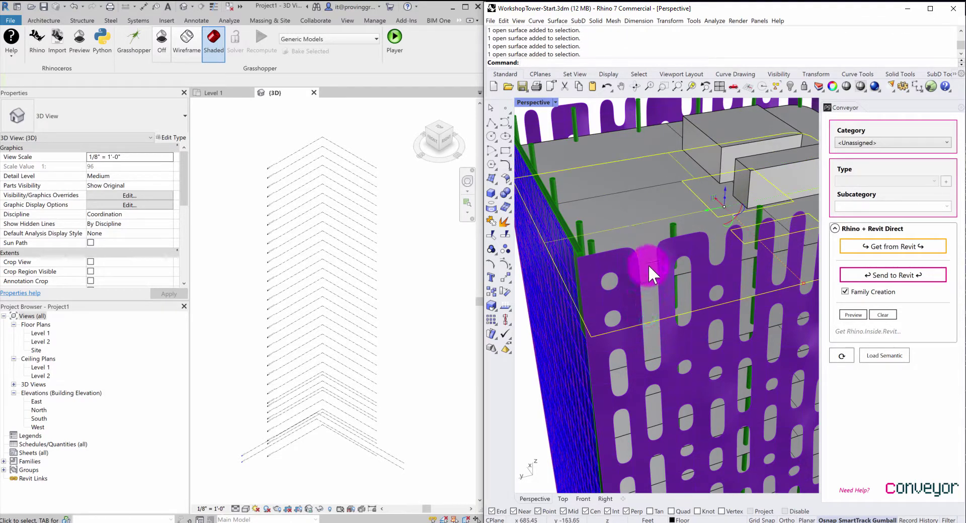
left_click(646, 261)
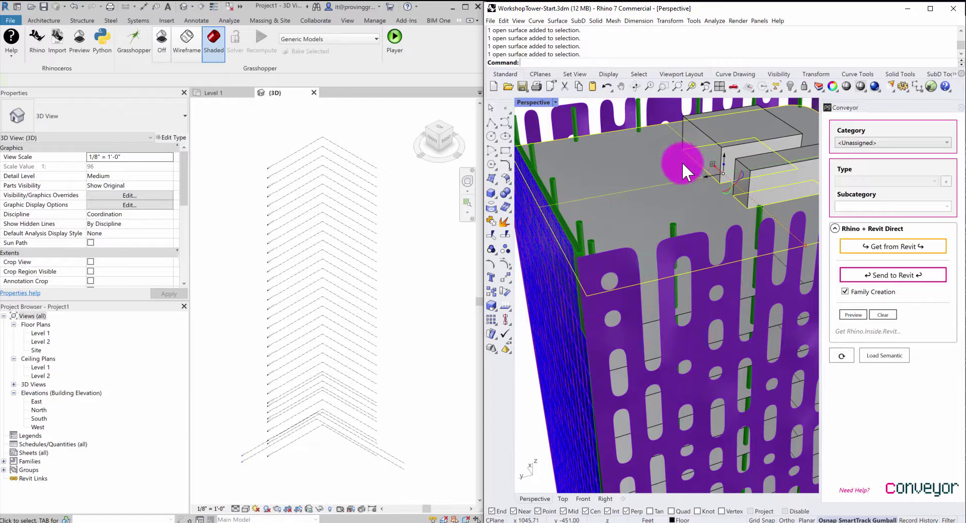
right_click_drag(642, 168, 628, 176)
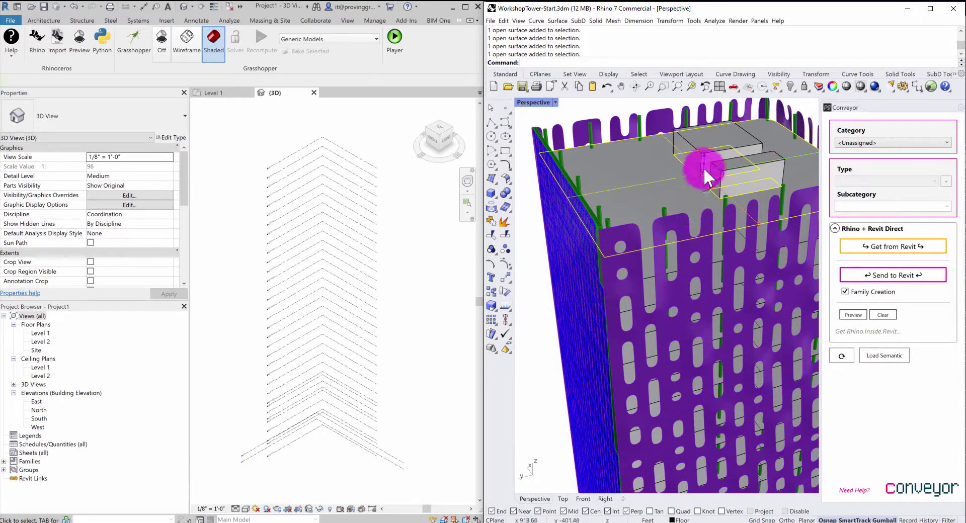
scroll(704, 167, "down", 3)
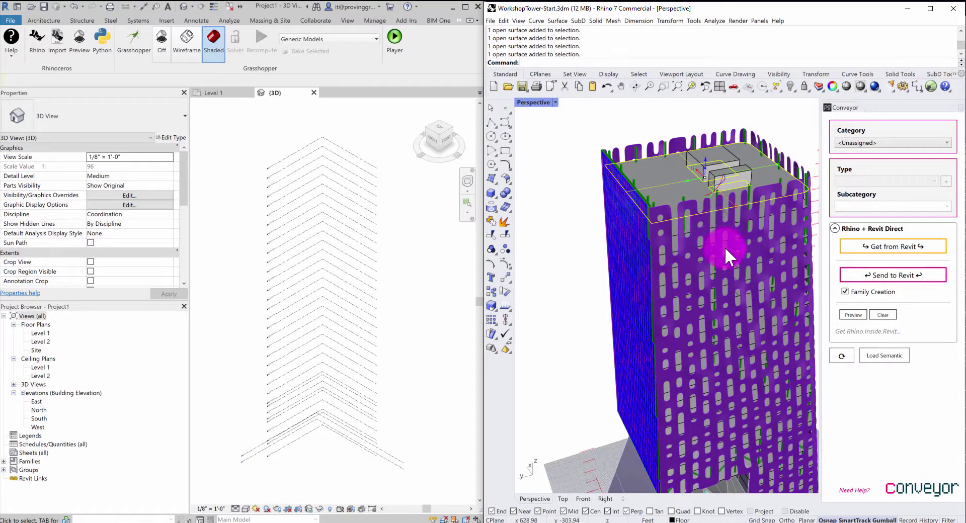
right_click_drag(725, 247, 703, 254, "shift")
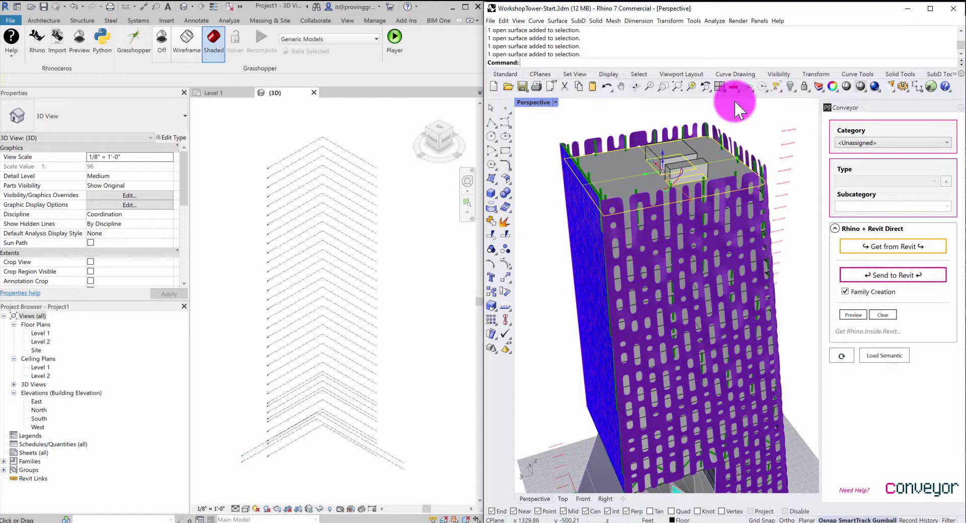
Open Rhino's Layers panel and move it, narrowed, over the Revit window
left_click(819, 84)
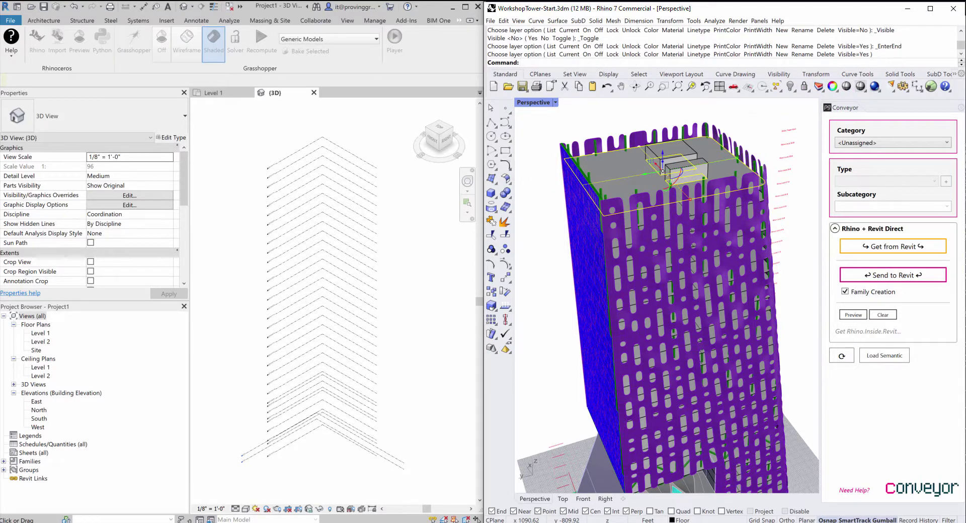
left_click_drag(798, 54, 569, 92)
left_click(506, 200)
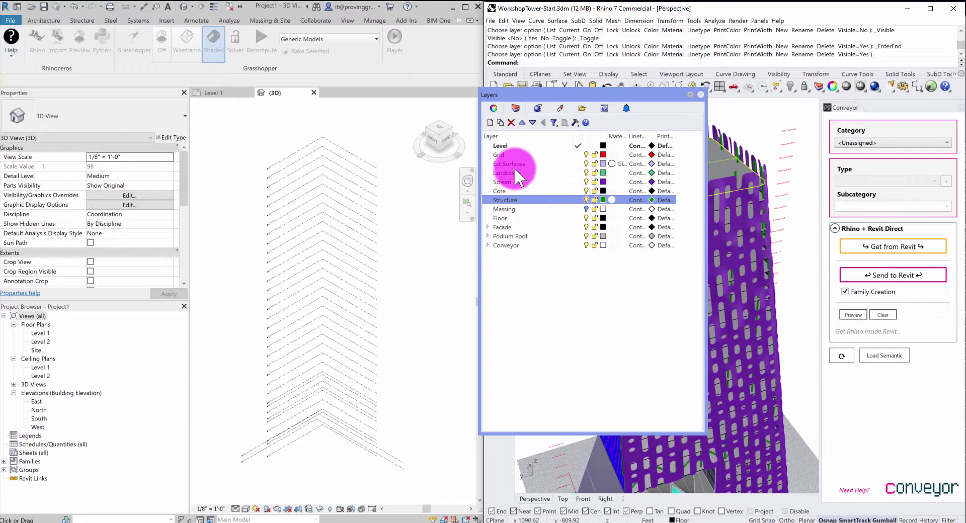
left_click_drag(541, 105, 114, 156)
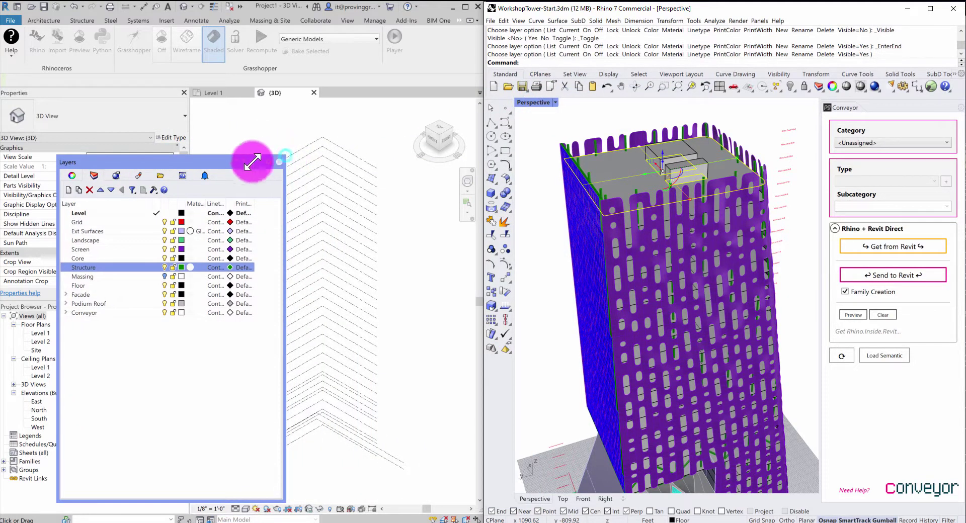
left_click_drag(244, 162, 204, 165)
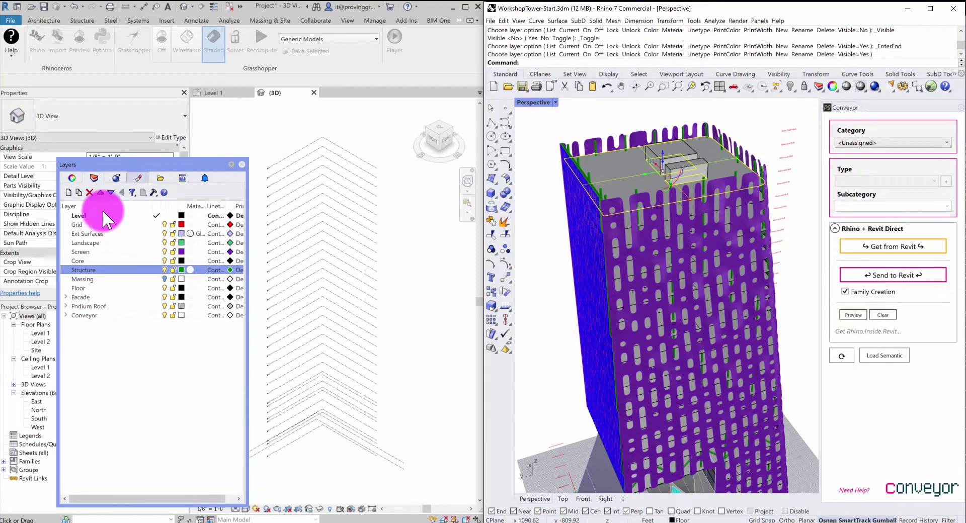
mouse_move(80, 222)
left_mouse_down()
mouse_move(83, 237)
mouse_move(67, 248)
left_mouse_up()
Select all 35 objects on the Floor layer via Select Objects
left_click(90, 250)
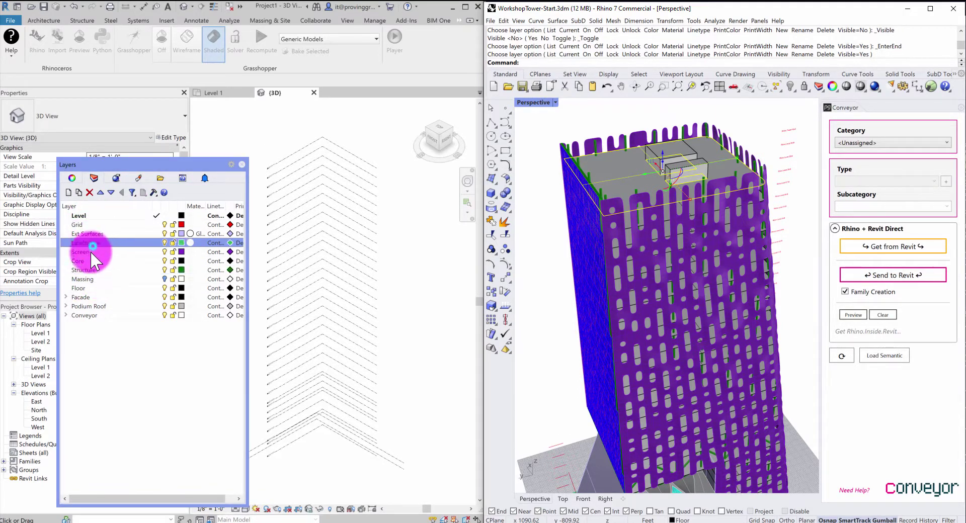
right_click(83, 287)
right_click_drag(84, 286, 137, 411)
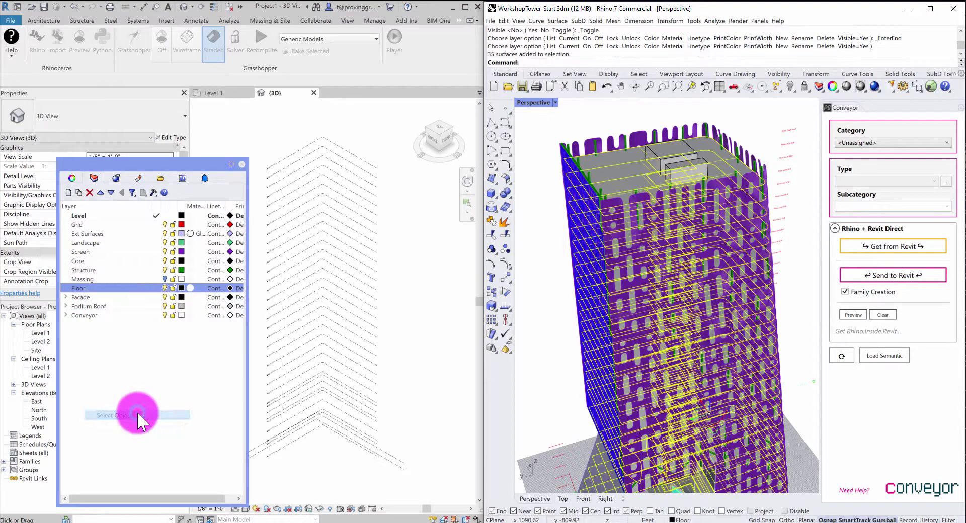
mouse_move(656, 231)
right_mouse_down()
mouse_move(649, 252)
mouse_move(676, 264)
mouse_move(708, 312)
mouse_move(678, 255)
mouse_move(720, 252)
right_mouse_up()
Classify the floor surfaces as Floors, type Floor:Generic - 12", and send them to Revit
left_click(875, 146)
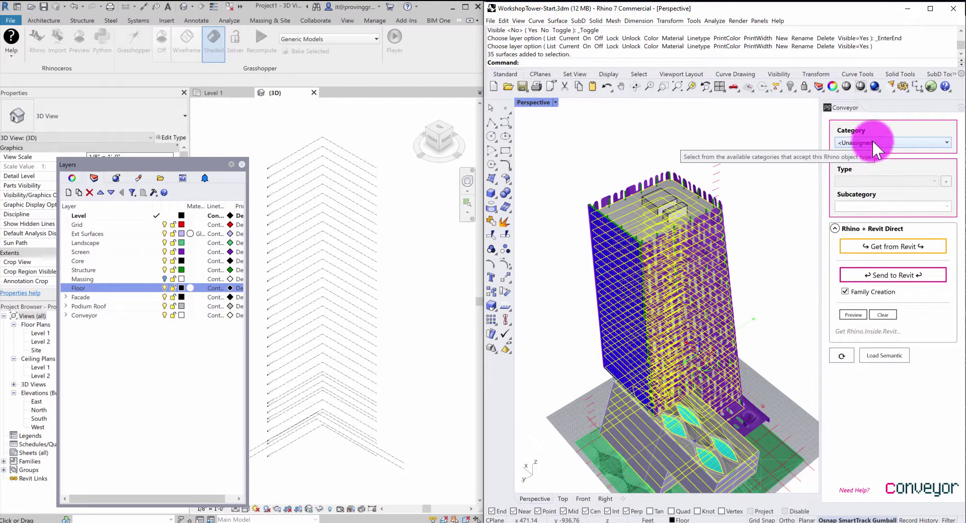
left_click(872, 143)
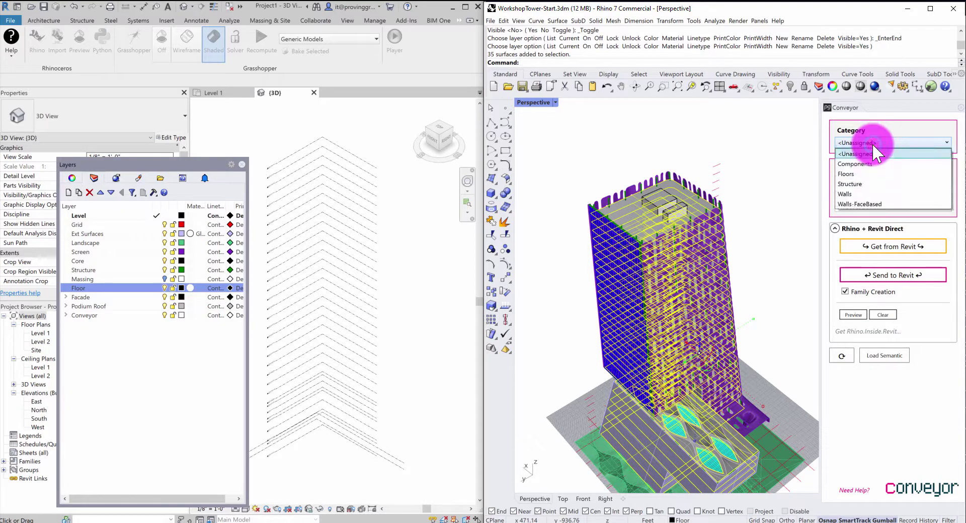
left_click(864, 173)
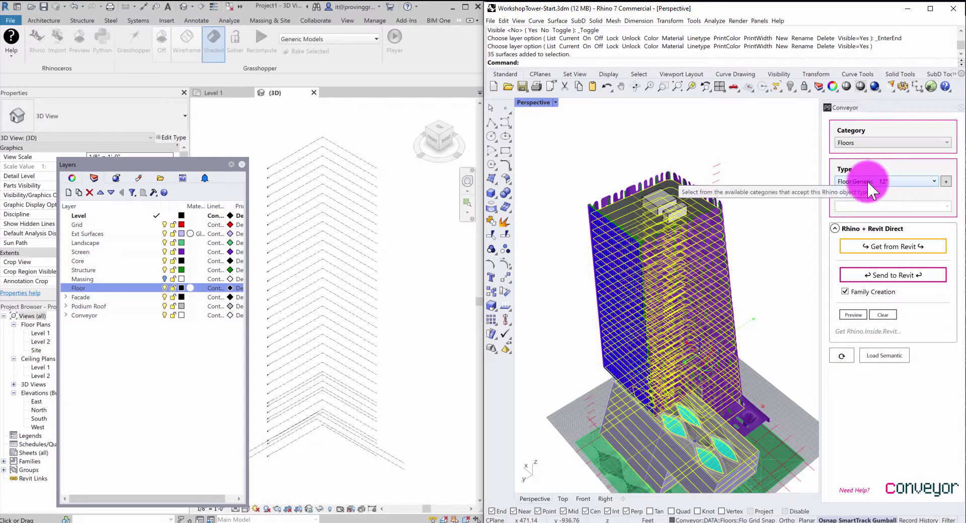
left_click(868, 180)
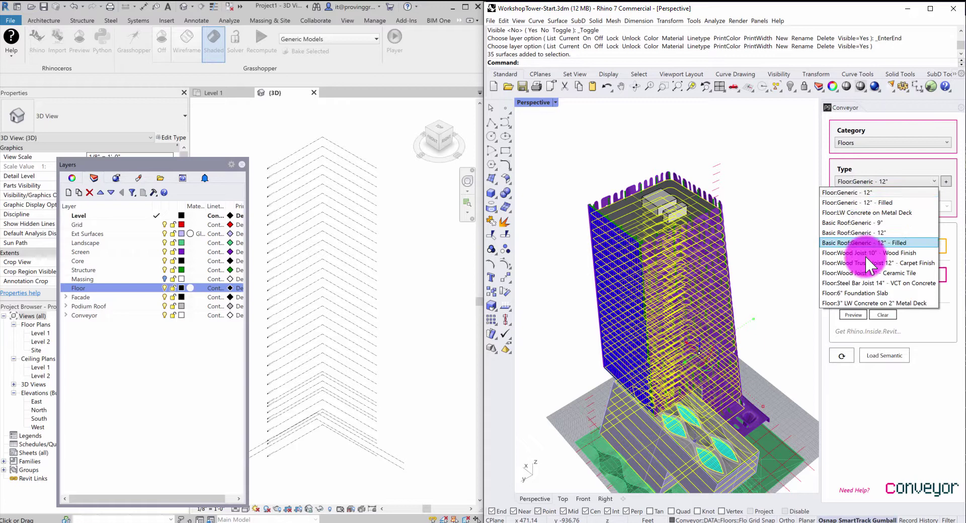
left_click(858, 192)
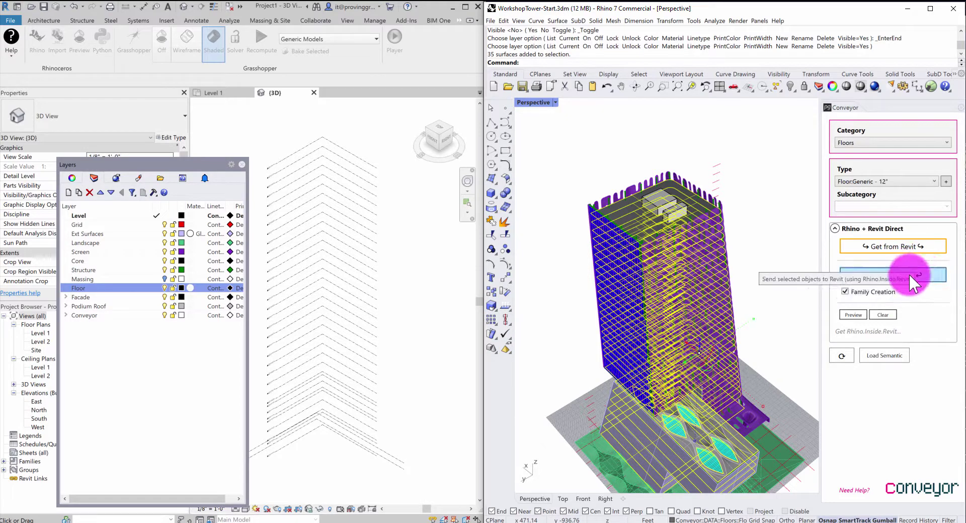
left_click(922, 273)
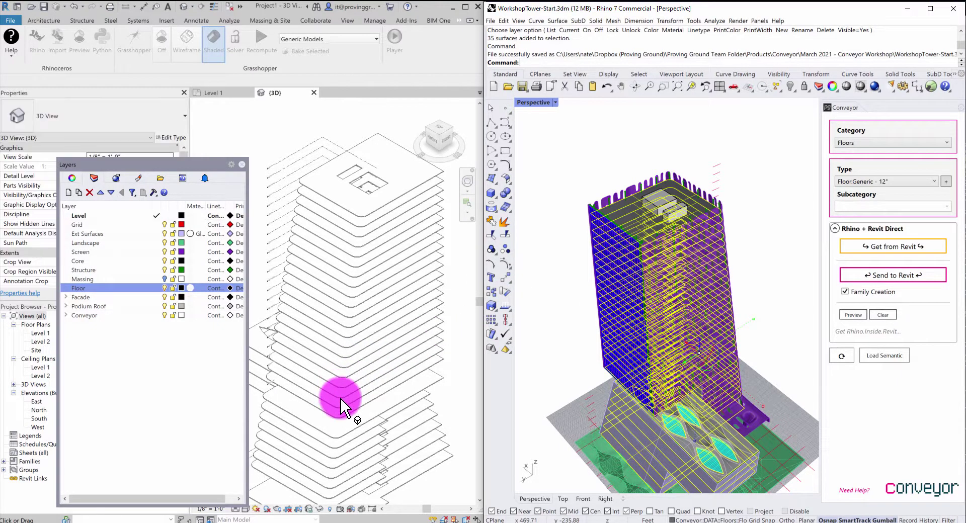
middle_click_drag(341, 410, 355, 318, "shift")
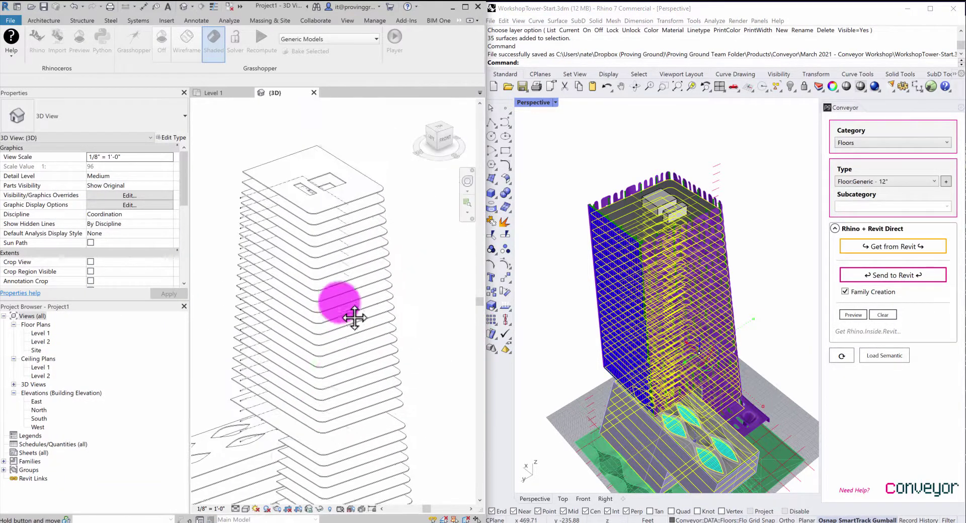
scroll(365, 196, "up", 3)
left_click(364, 195)
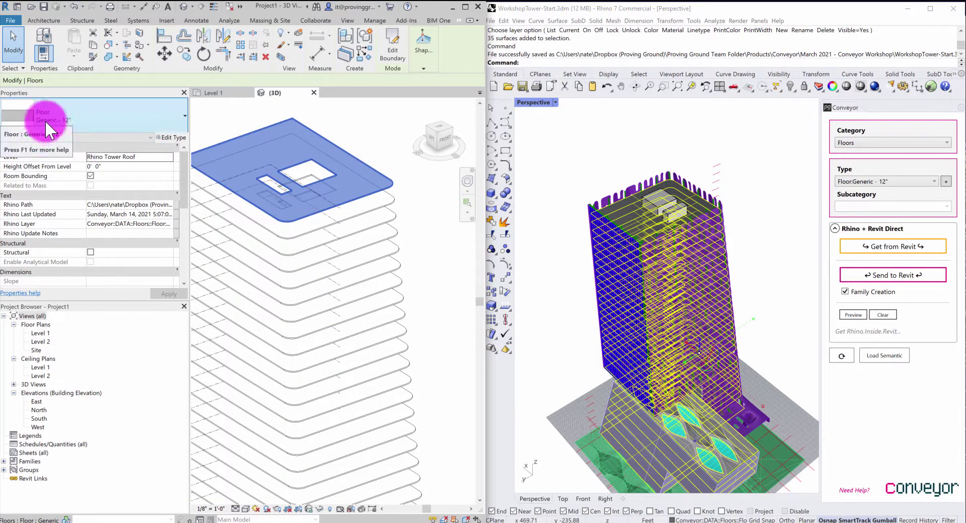
left_click(119, 107)
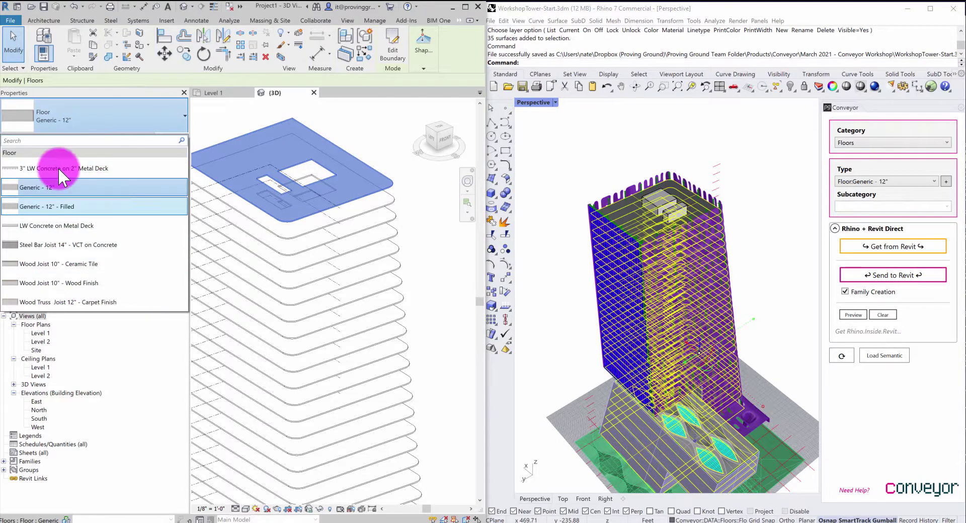
left_click(374, 131)
left_click(352, 154)
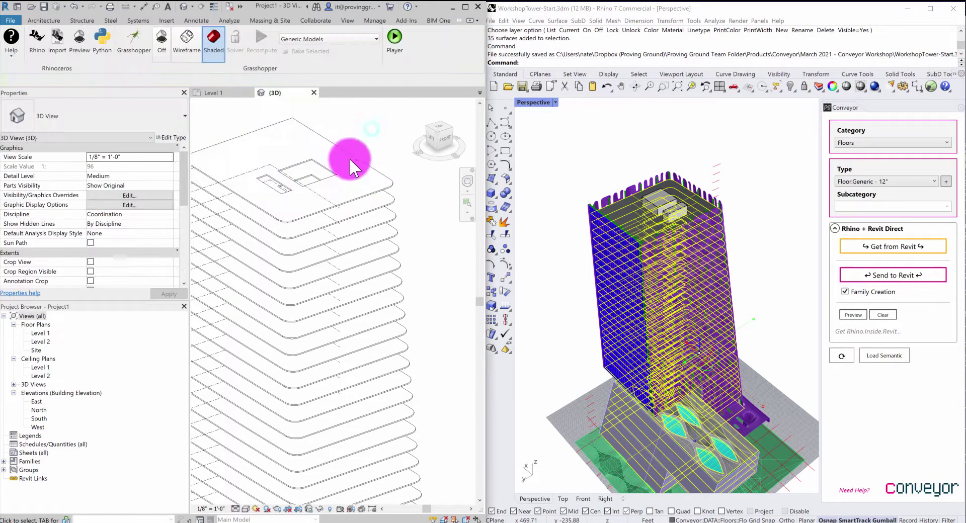
scroll(347, 152, "up", 3)
double_click(349, 151)
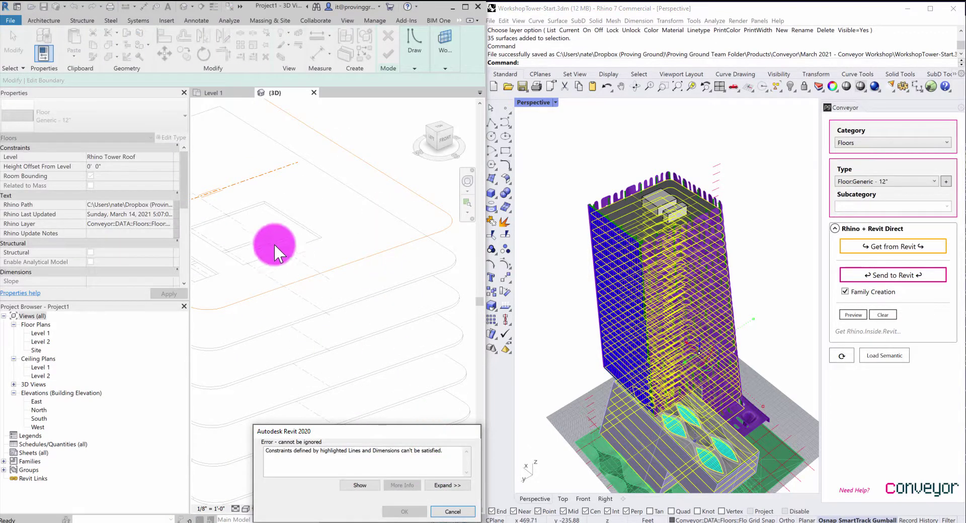
scroll(317, 267, "down", 2)
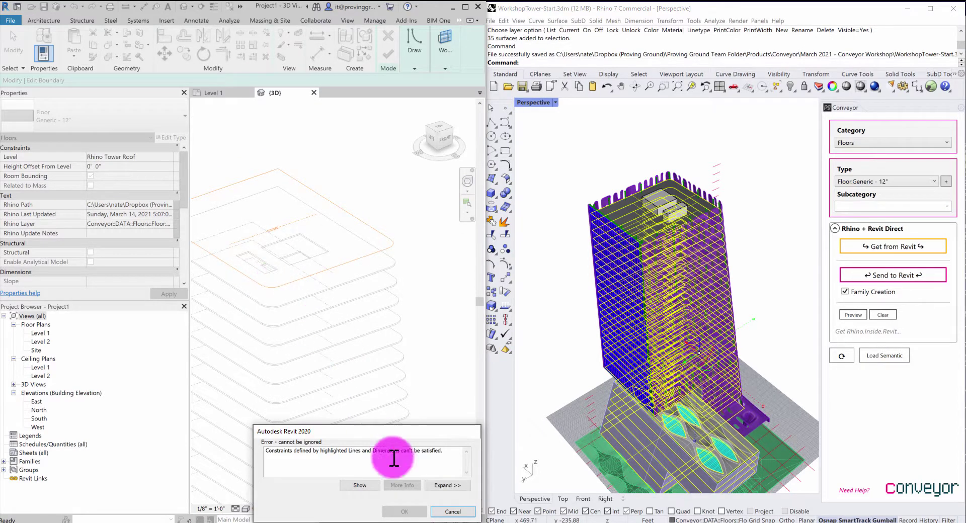
left_click(452, 512)
left_click(347, 267)
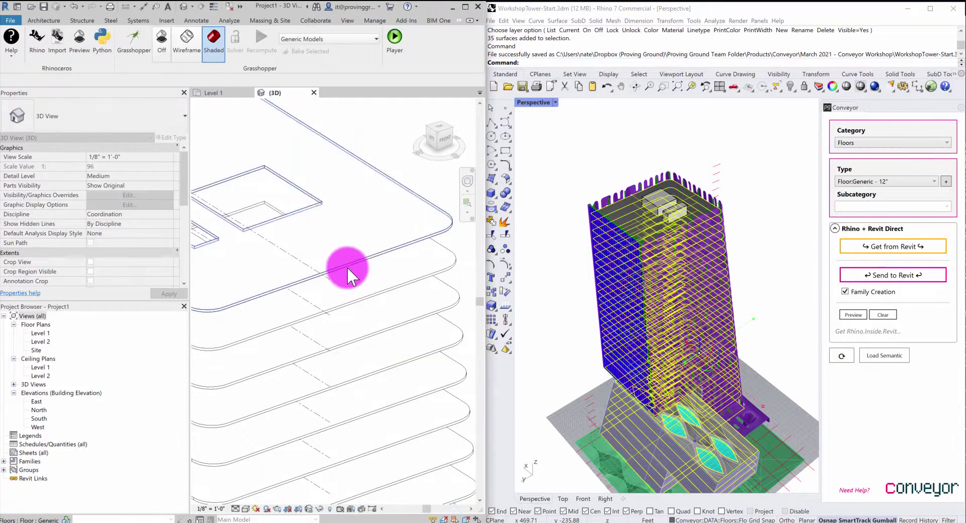
scroll(346, 267, "down", 2)
middle_click_drag(305, 305, 324, 315)
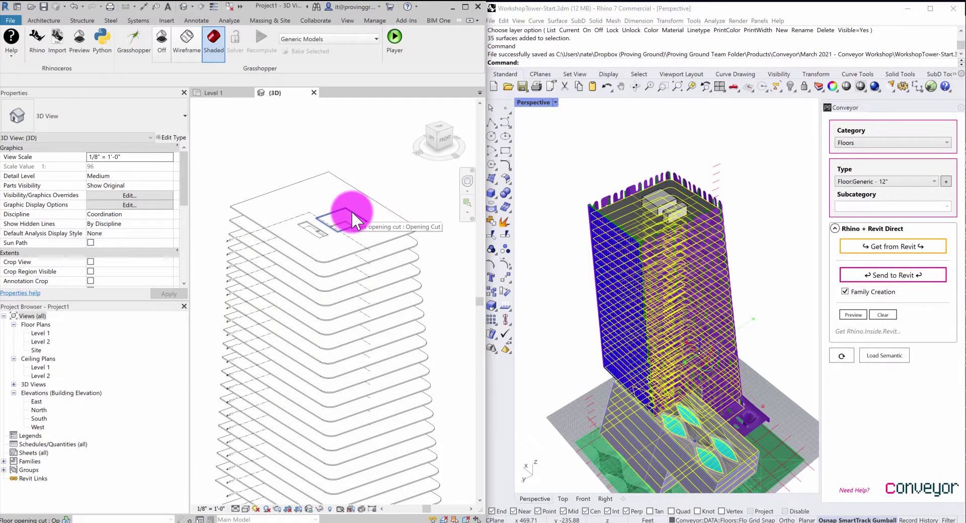
left_click(351, 211)
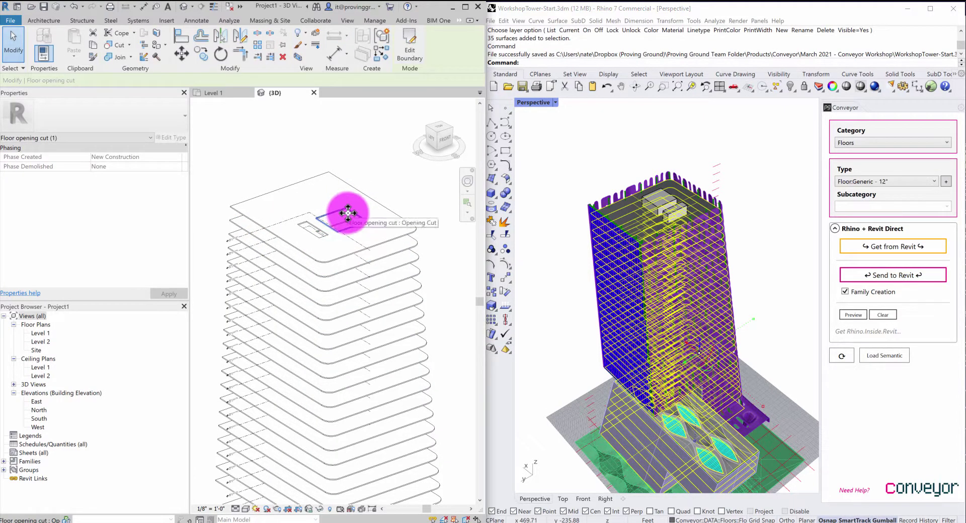
left_click(383, 182)
middle_click_drag(335, 297, 375, 309, "shift")
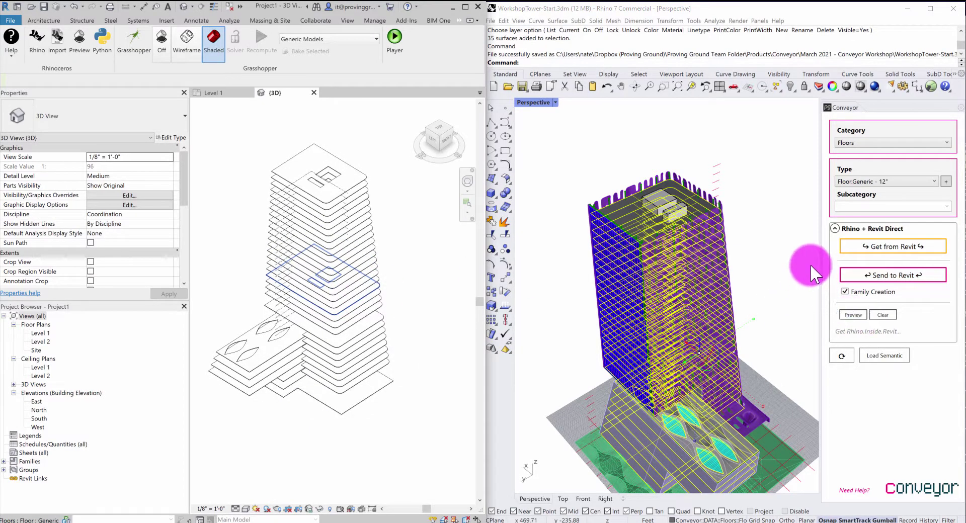
left_click(781, 252)
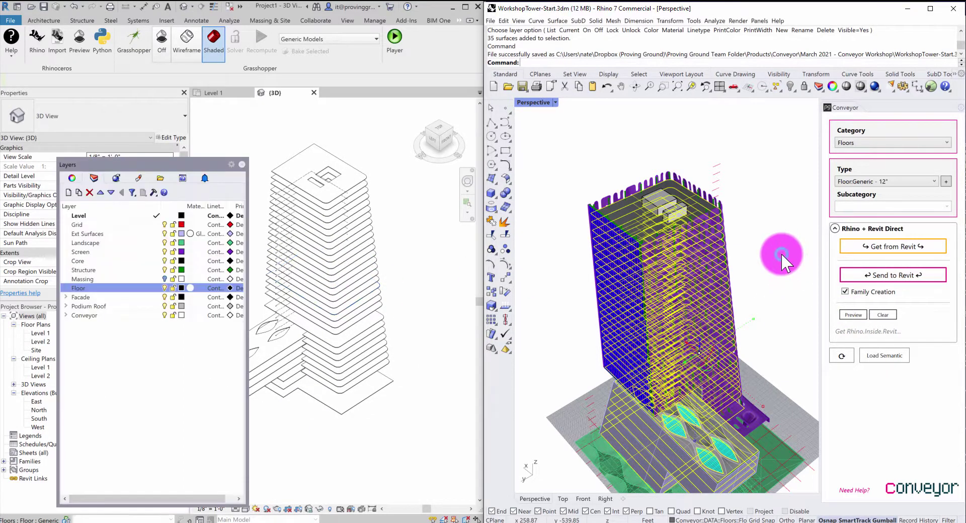
key("Escape")
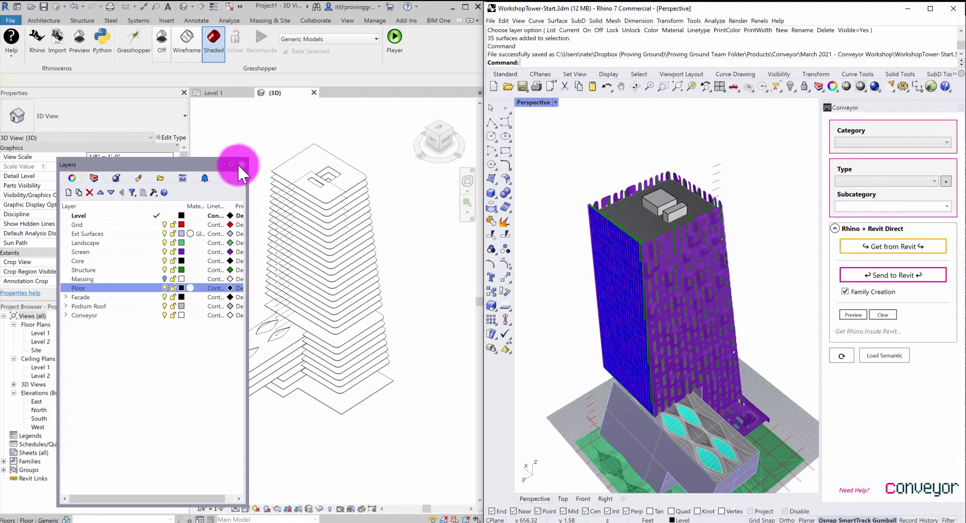
left_click(241, 163)
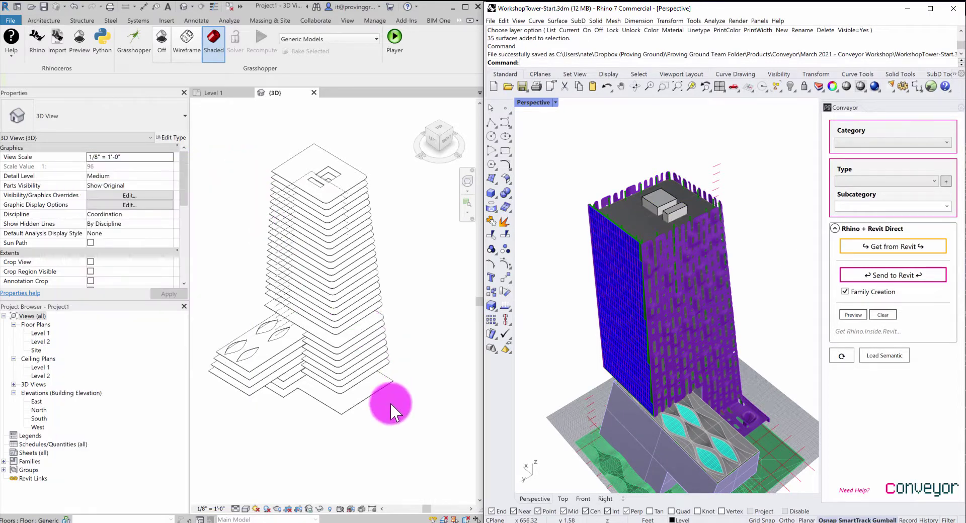
scroll(263, 324, "up", 2)
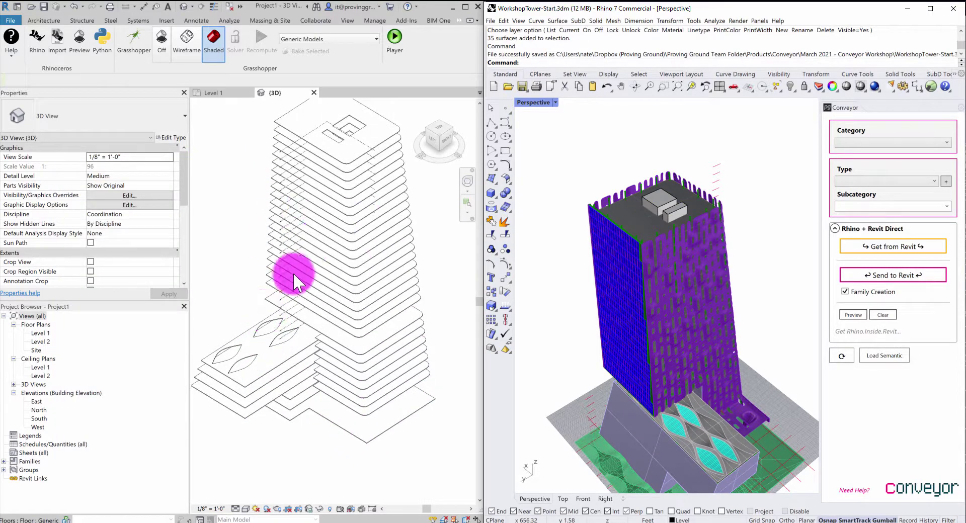
middle_click_drag(293, 273, 372, 222, "shift")
left_click(644, 192)
scroll(664, 228, "up", 3)
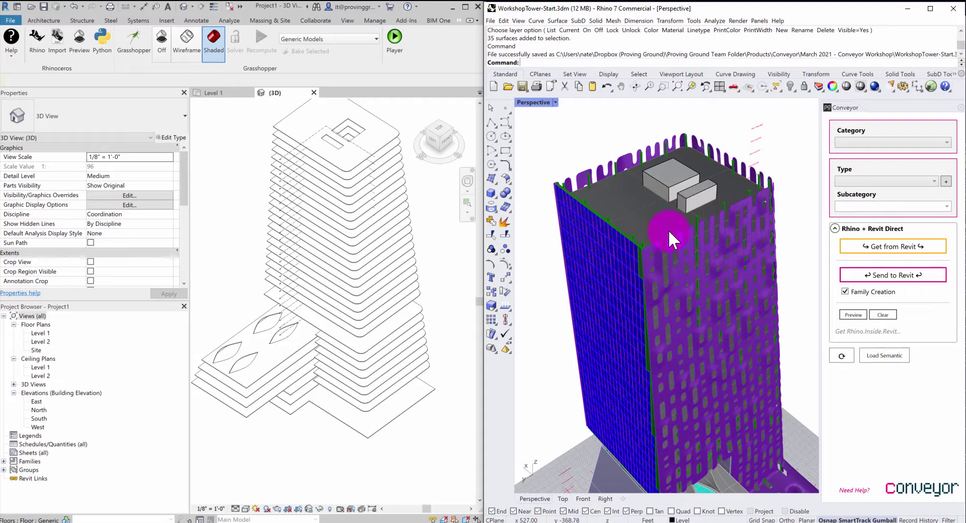
left_click(669, 230)
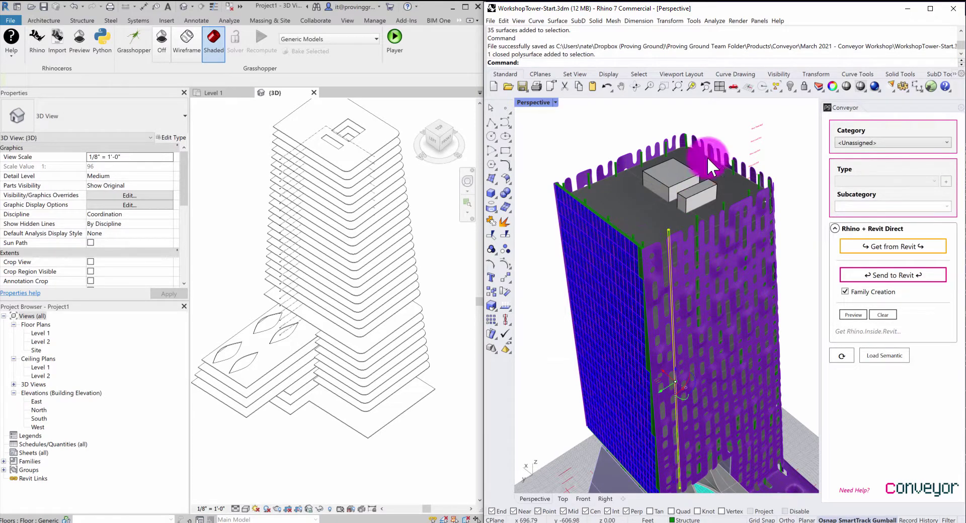
left_click(711, 118)
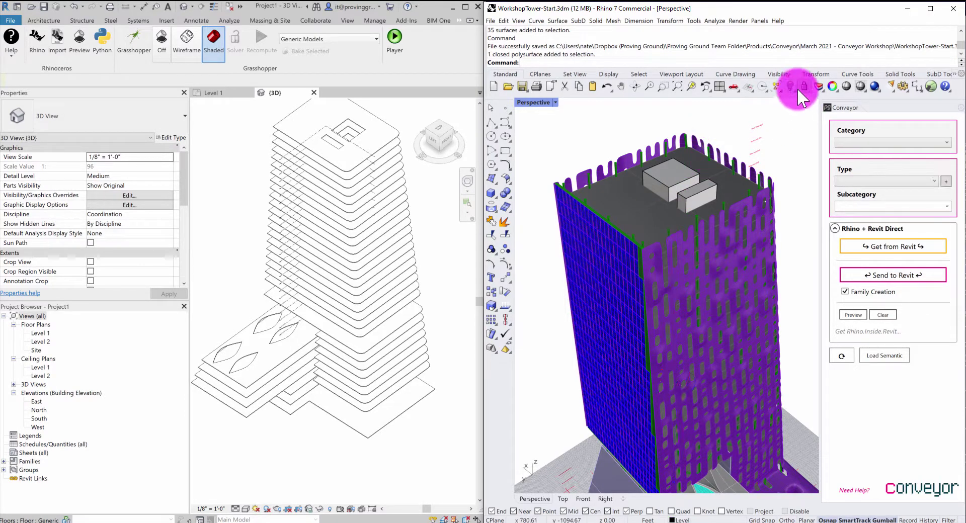
Select the Structure layer's columns and bracing, isolate them, and select all visible objects
left_click(814, 84)
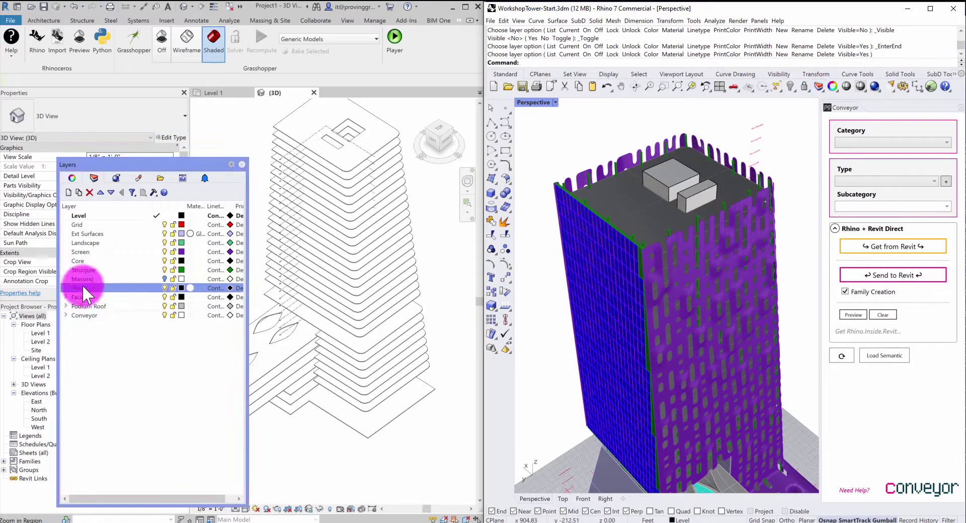
right_click(89, 271)
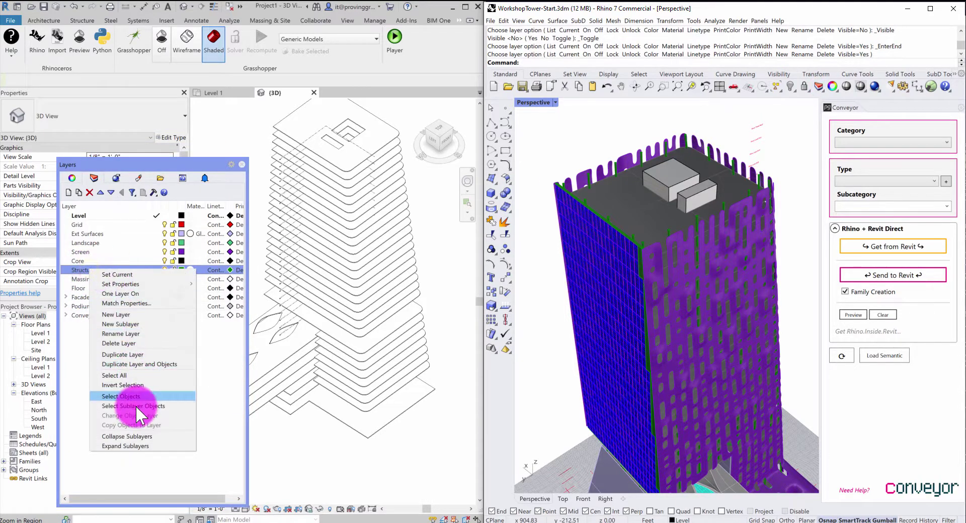
left_click(137, 398)
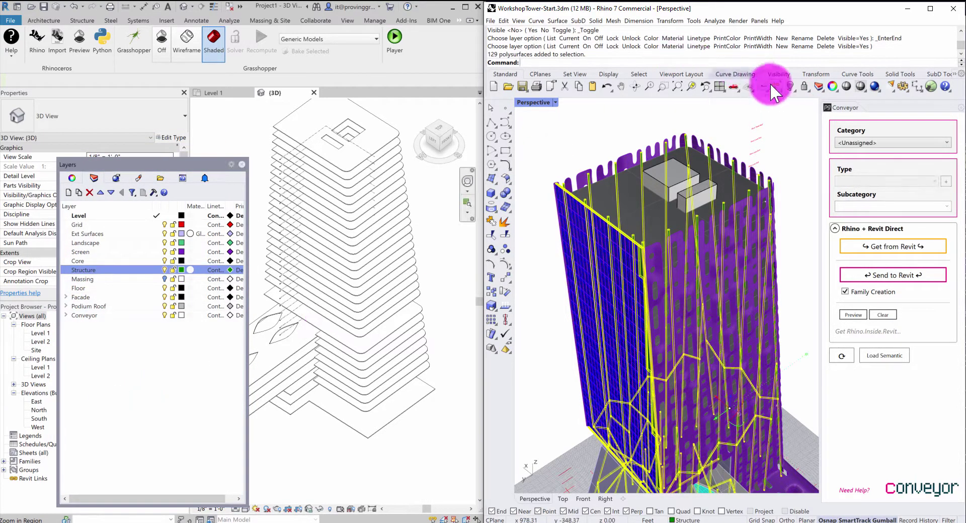
left_click(791, 89)
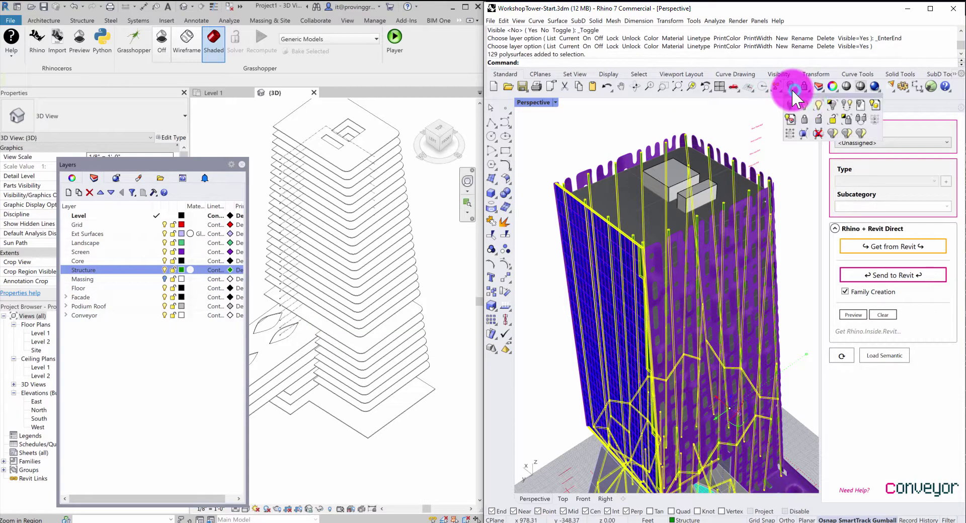
left_click(832, 106)
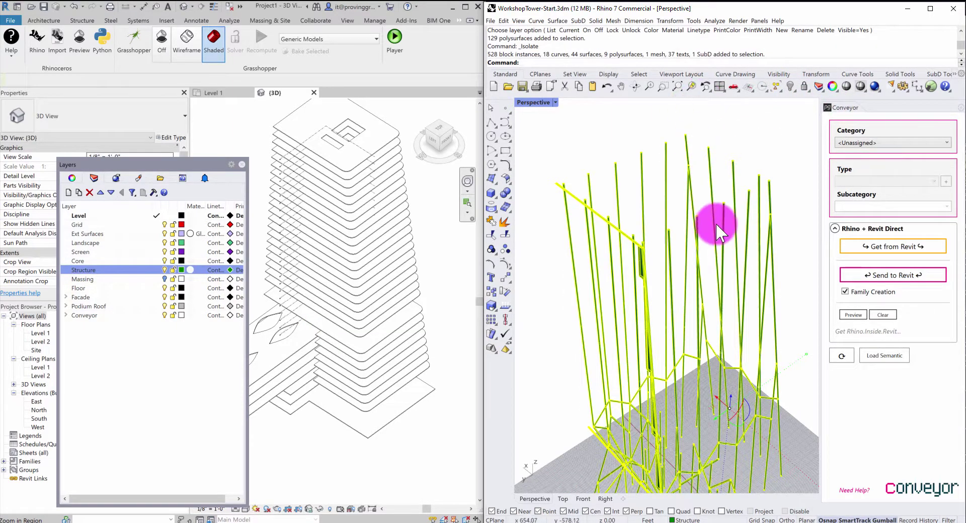
key("ctrl+a")
right_click_drag(715, 249, 635, 352)
scroll(639, 353, "up", 5)
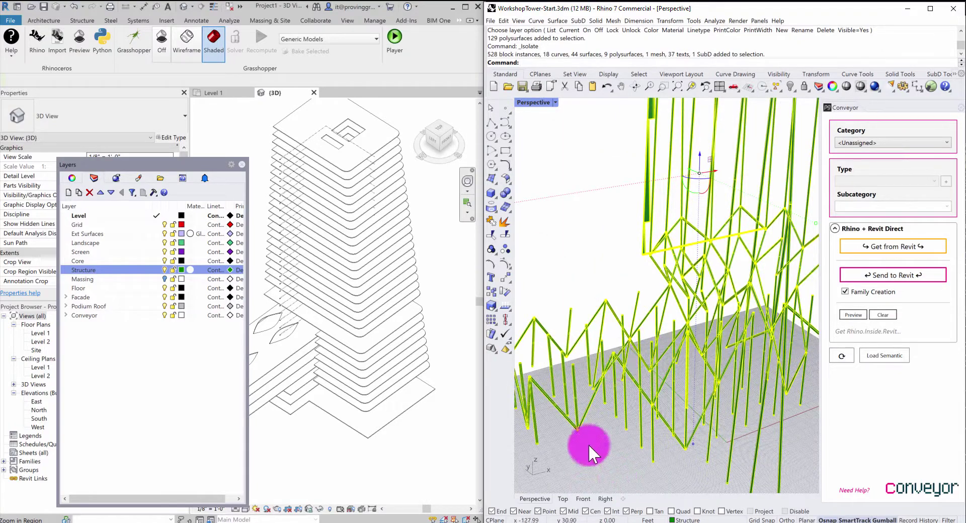
right_click_drag(619, 406, 742, 365)
left_click(897, 141)
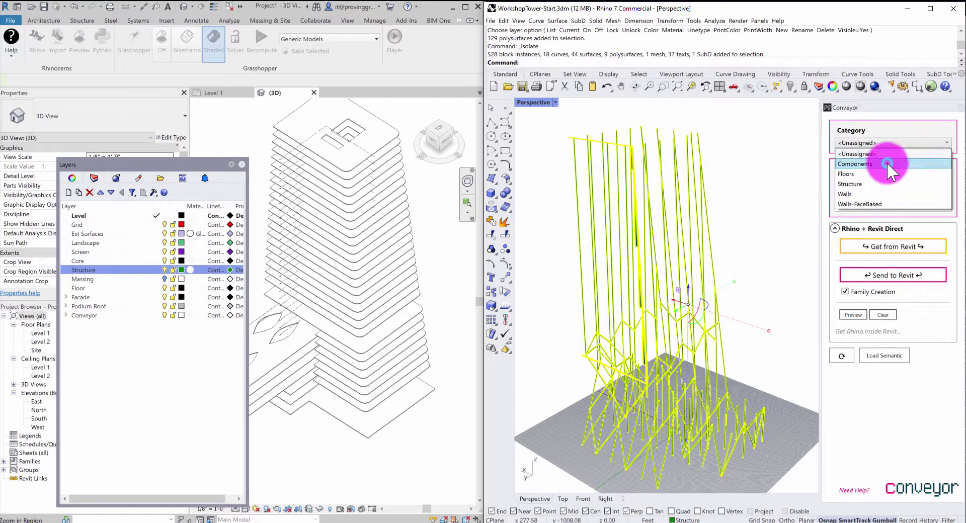
Classify the structure as Category Components, Type Columns, with Family Creation unchecked
left_click(887, 162)
left_click(877, 176)
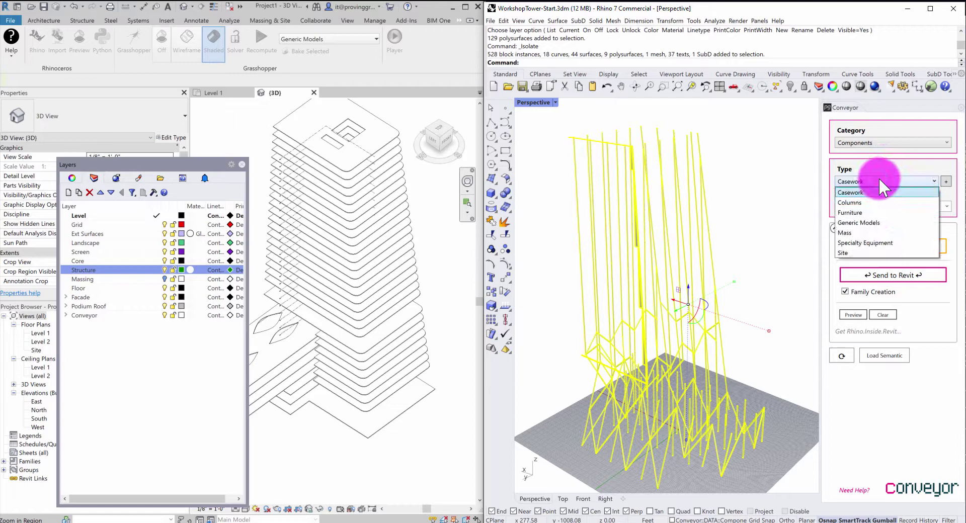
left_click(850, 202)
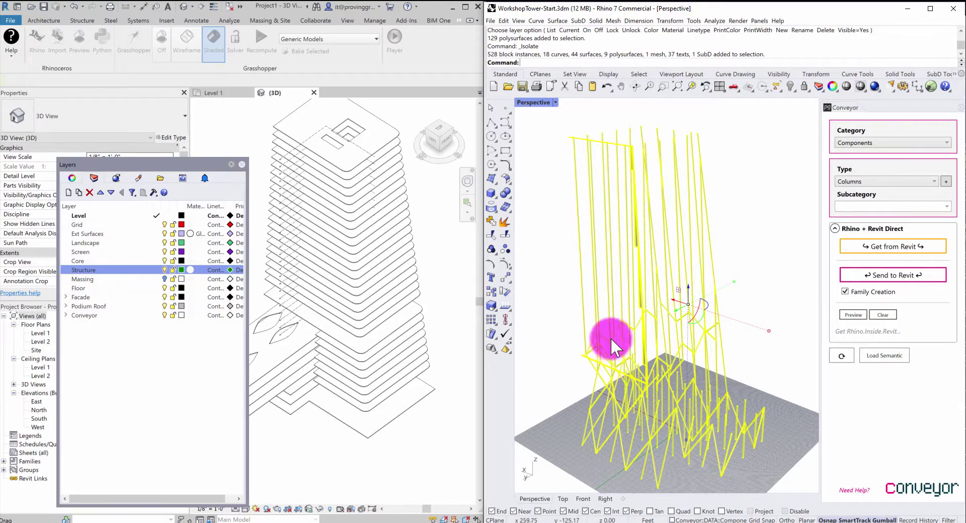
right_click_drag(654, 274, 762, 310)
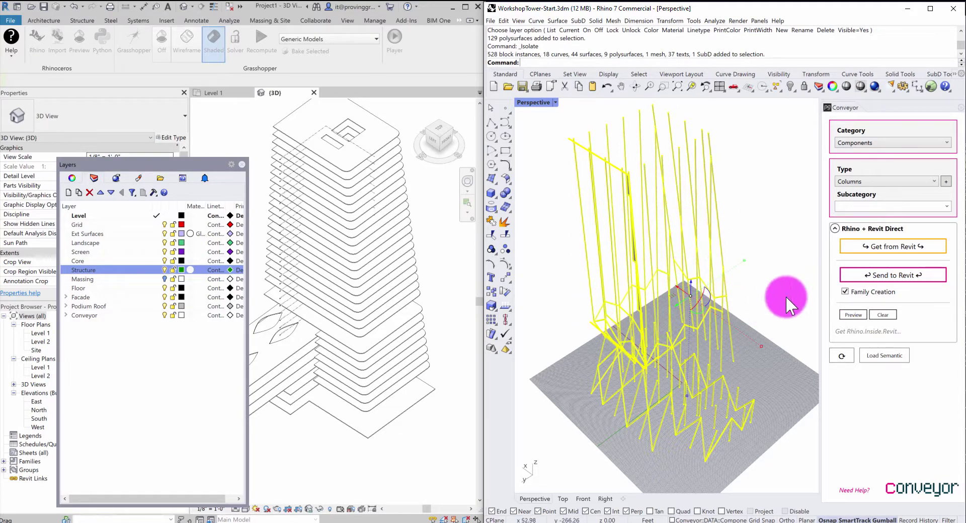
left_click(846, 291)
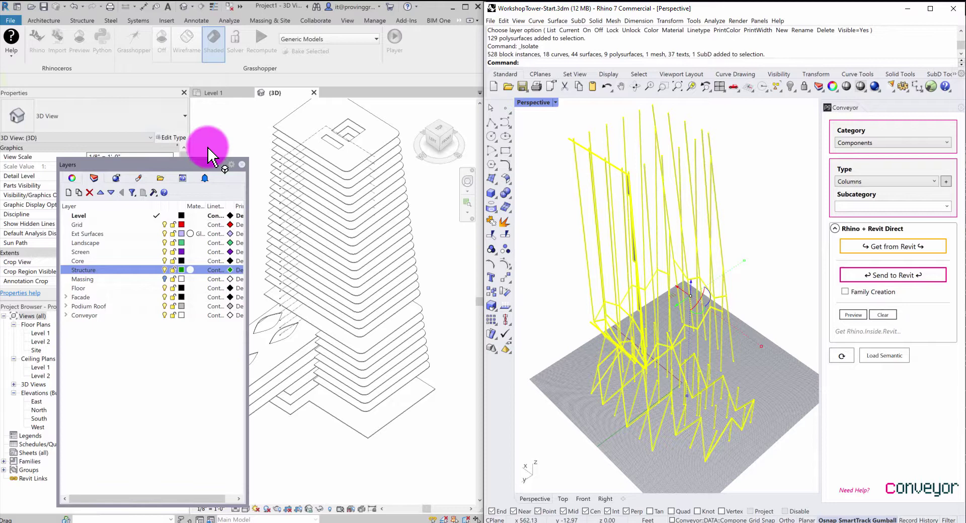
Send the isolated Rhino columns to Revit and wait for the export to finish
left_click(242, 164)
left_click(685, 309)
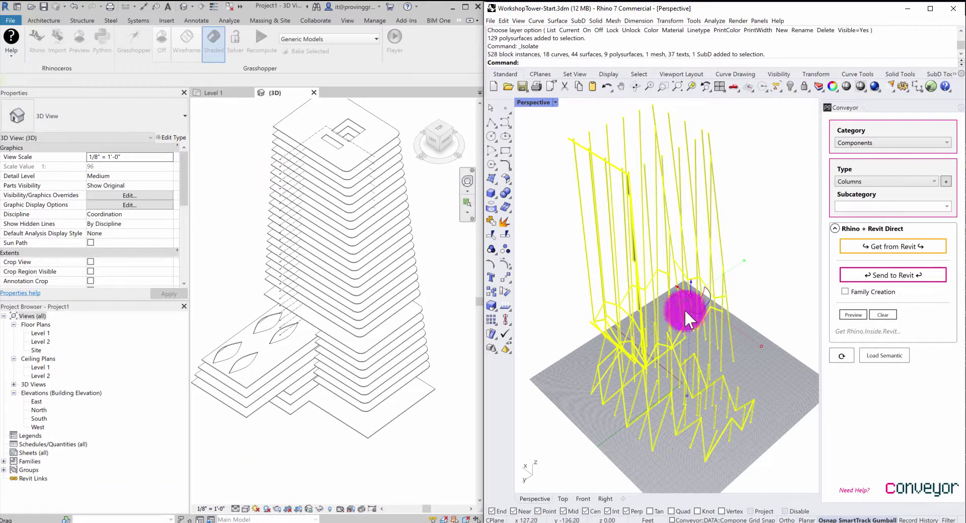
right_click_drag(746, 337, 759, 356, "shift")
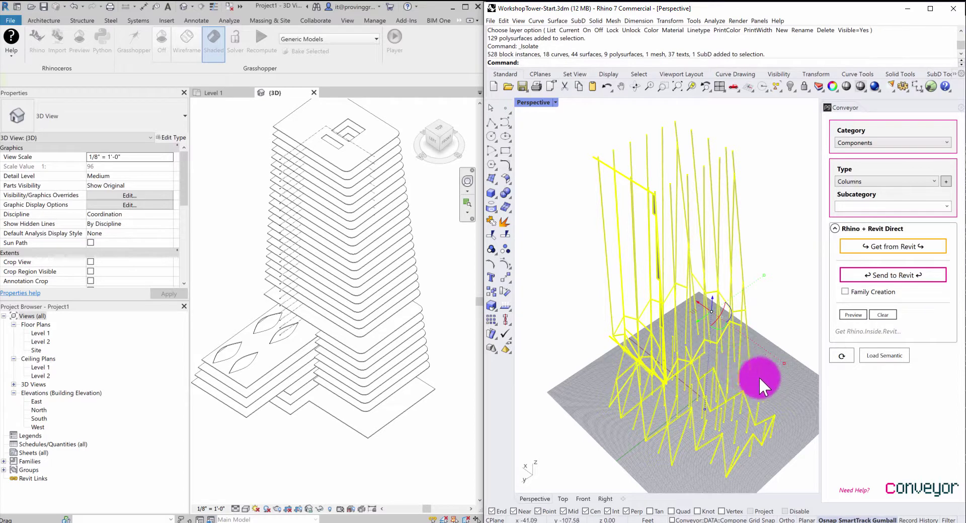
right_click_drag(760, 377, 730, 355)
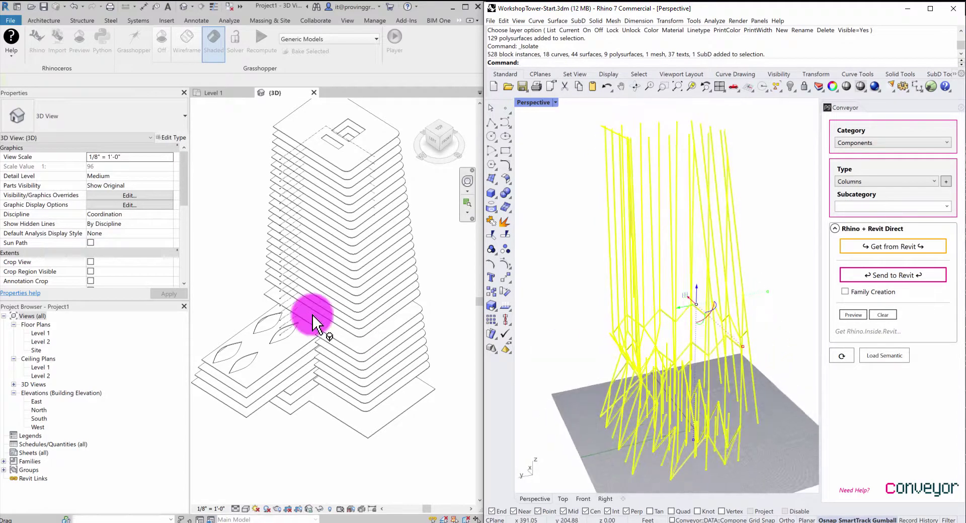
right_click_drag(622, 395, 696, 383)
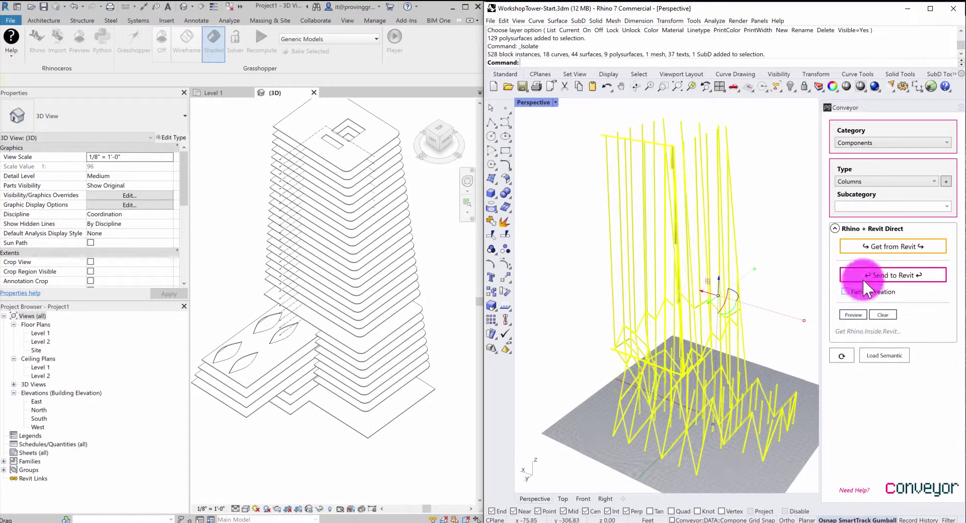
left_click(880, 276)
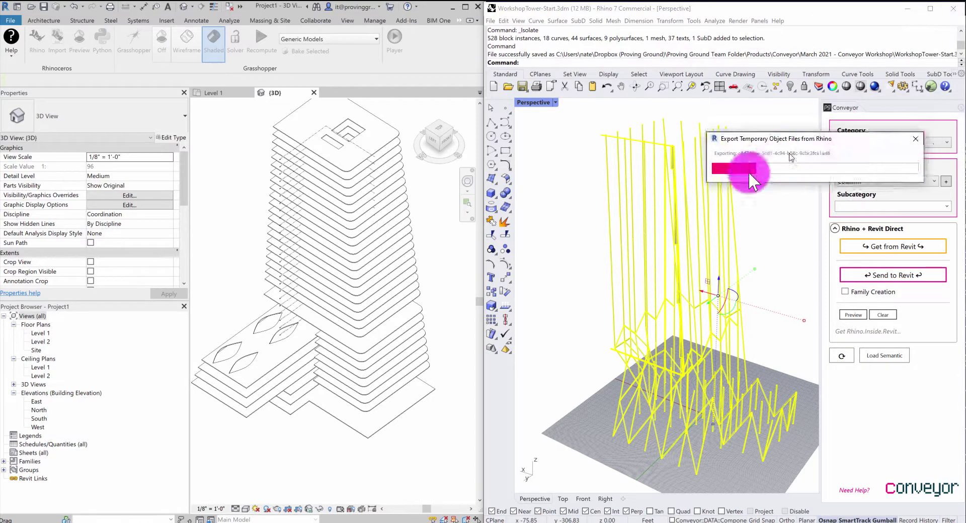
left_click_drag(839, 130, 389, 176)
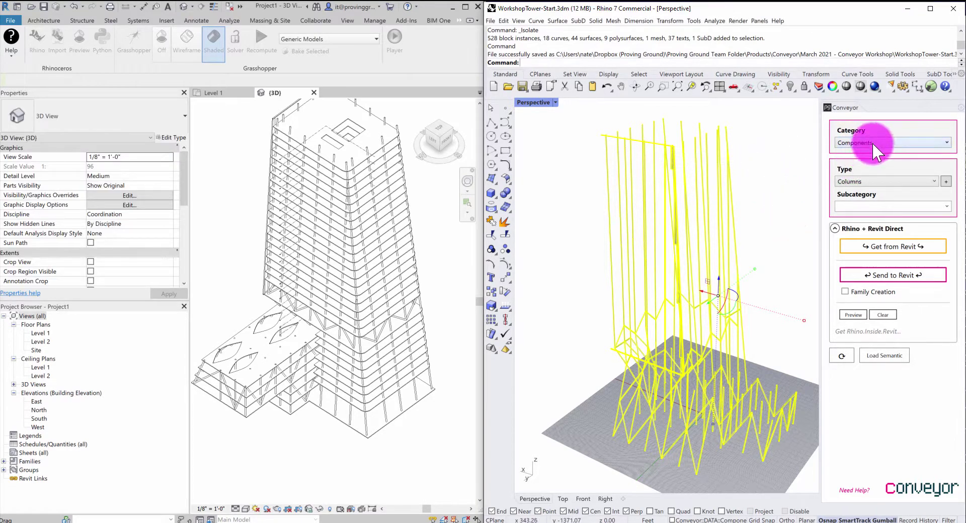
Show all 638 hidden Rhino objects, deselect the columns, and view the tower base
left_click(789, 85)
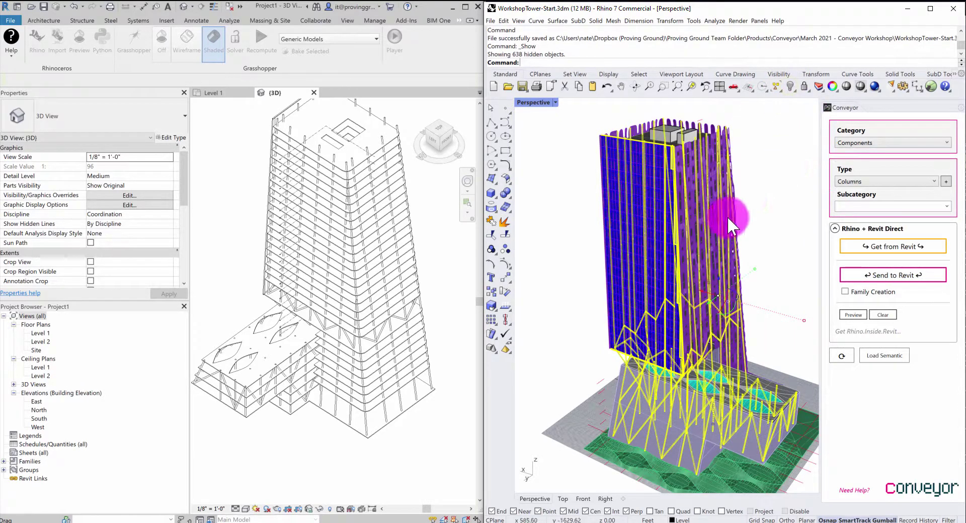
left_click(575, 257)
middle_click_drag(300, 373, 325, 226)
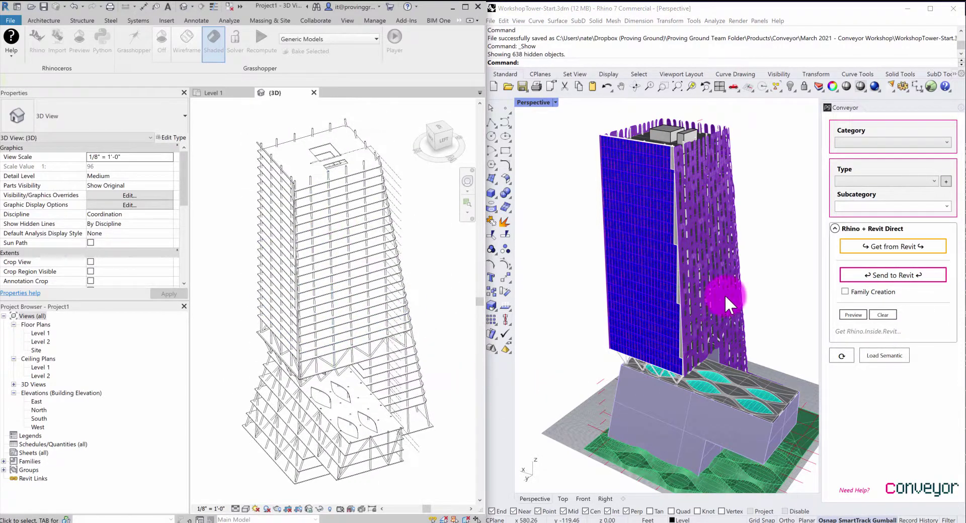
left_click(765, 279)
left_click(768, 313)
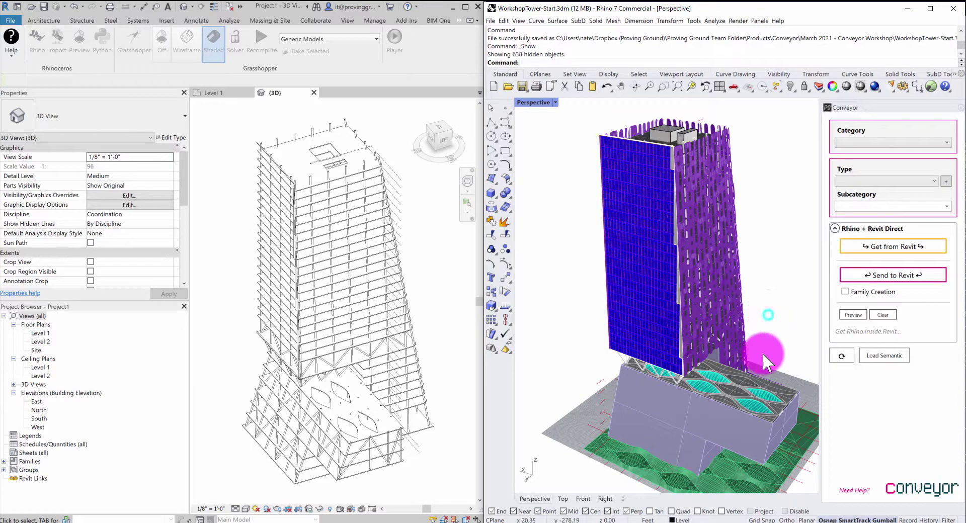
right_click_drag(762, 352, 667, 391)
scroll(754, 459, "up", 5)
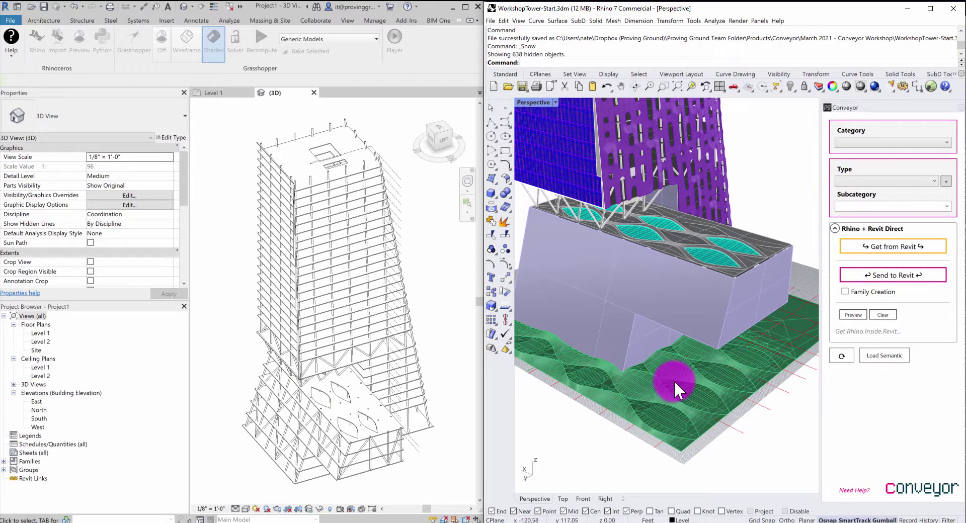
scroll(694, 383, "down", 4)
scroll(714, 418, "up", 5)
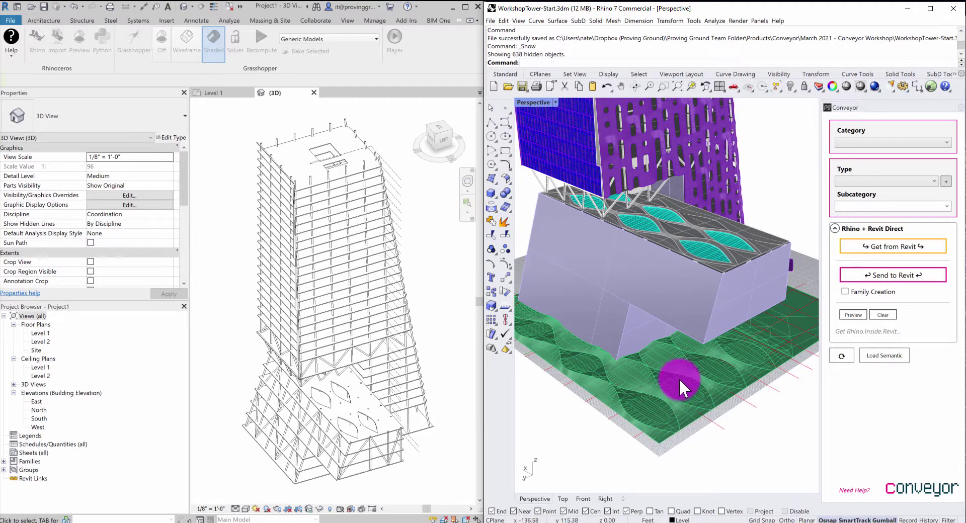
Select the green landscape mesh and classify it as Category Meshes, Type Site
left_click(678, 379)
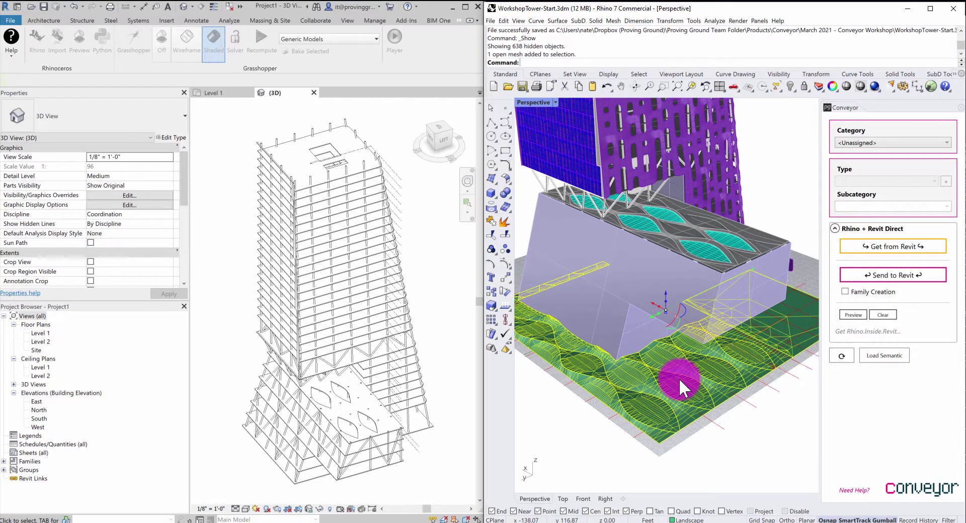
right_click_drag(685, 385, 715, 385)
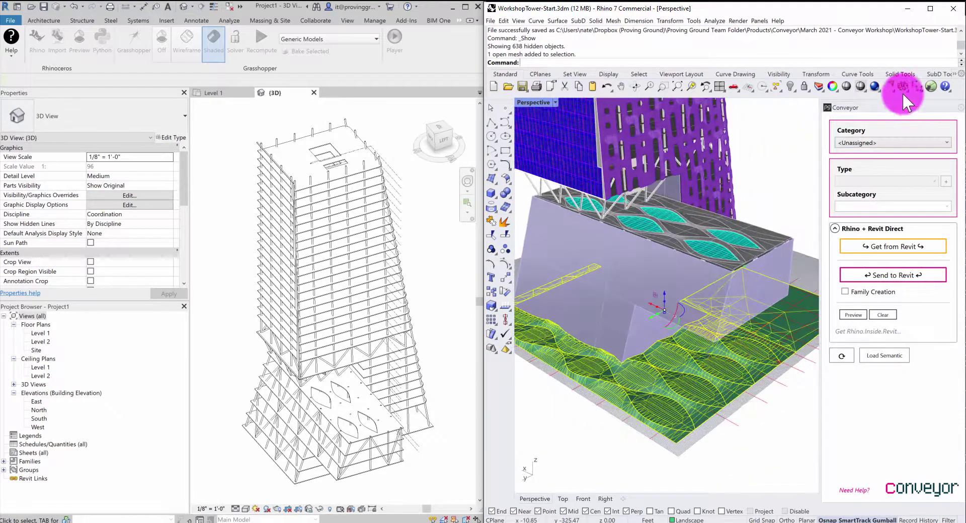
left_click(885, 136)
left_click(875, 159)
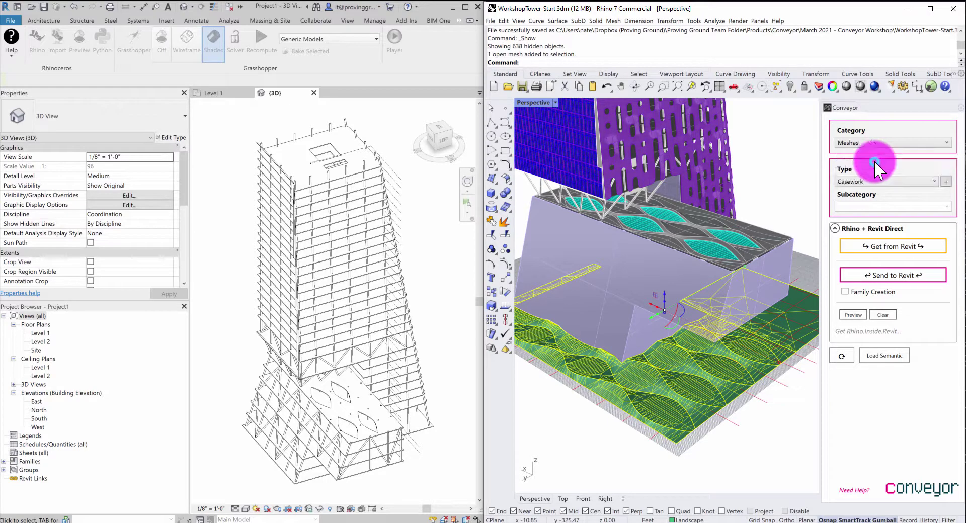
left_click(872, 181)
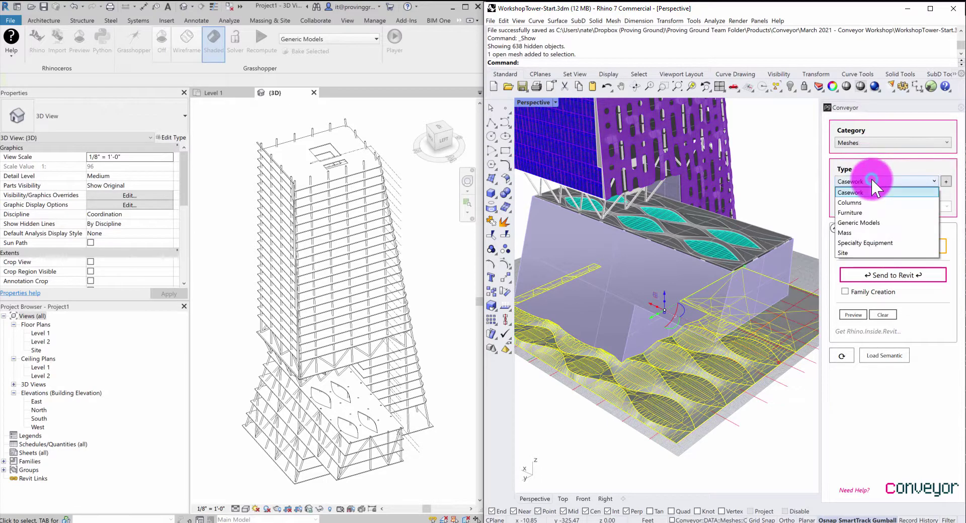
left_click(853, 252)
left_click(898, 319)
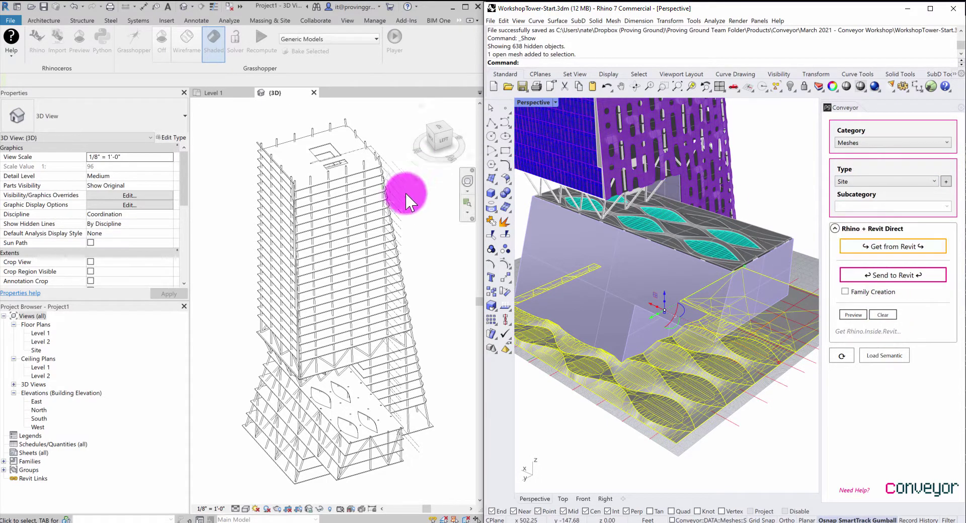
left_click(859, 196)
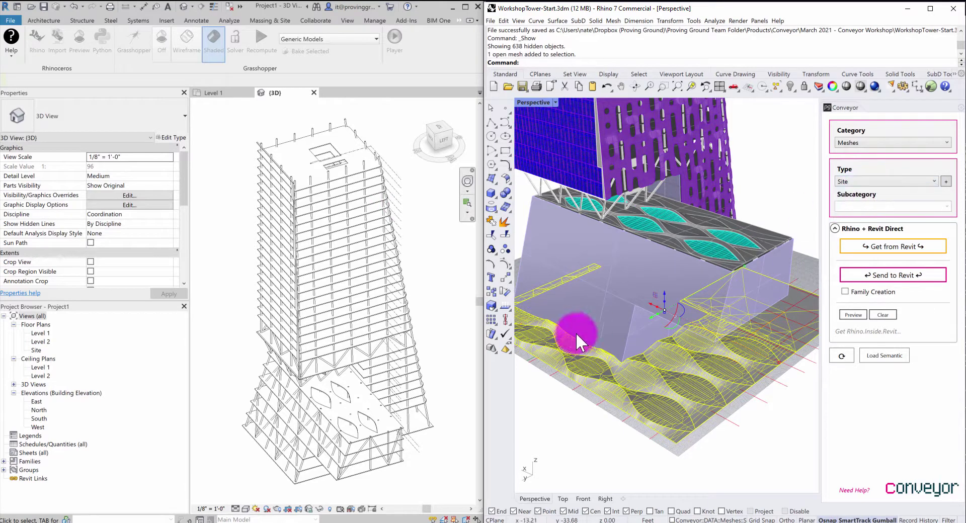
left_click(352, 439)
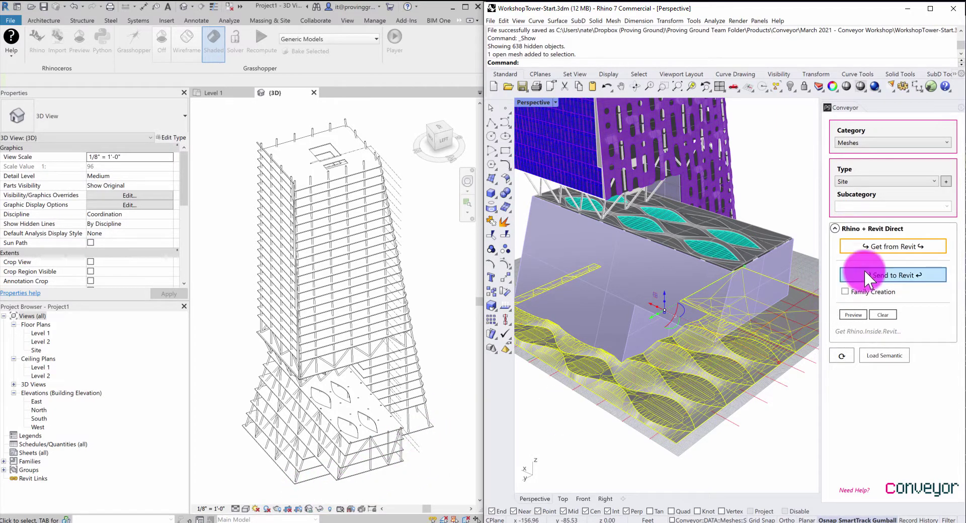
Send the Rhino site mesh to Revit as a Site terrain element
left_click(878, 275)
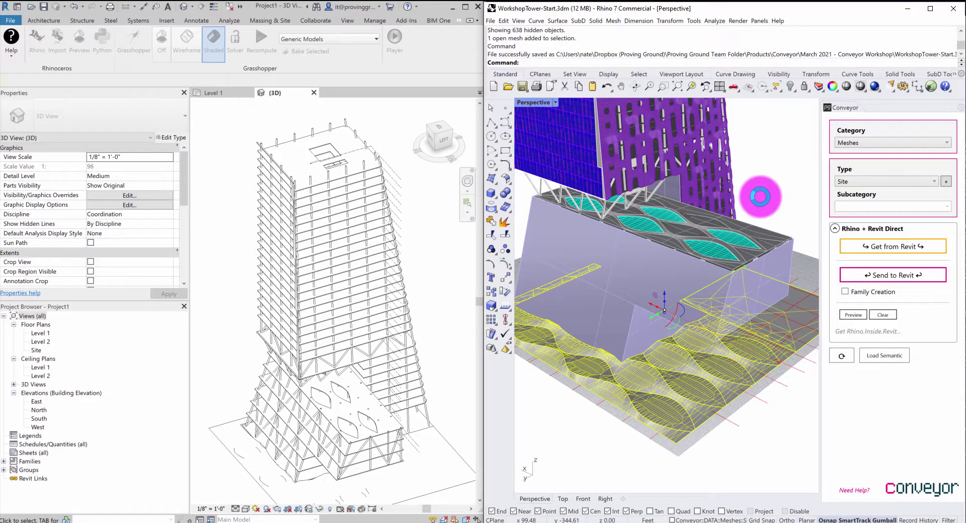
middle_click_drag(348, 352, 412, 441)
middle_click_drag(439, 473, 389, 412, "shift")
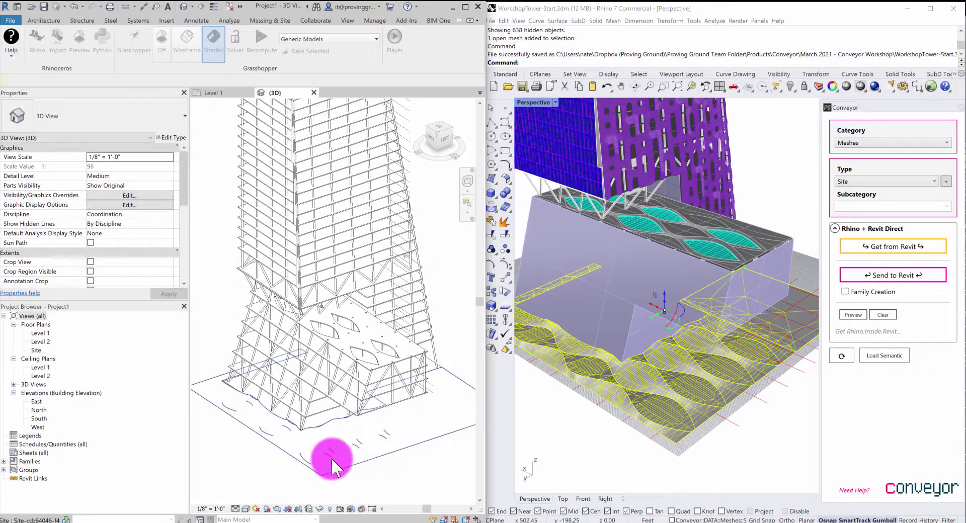
scroll(333, 454, "up", 5)
scroll(377, 452, "down", 5)
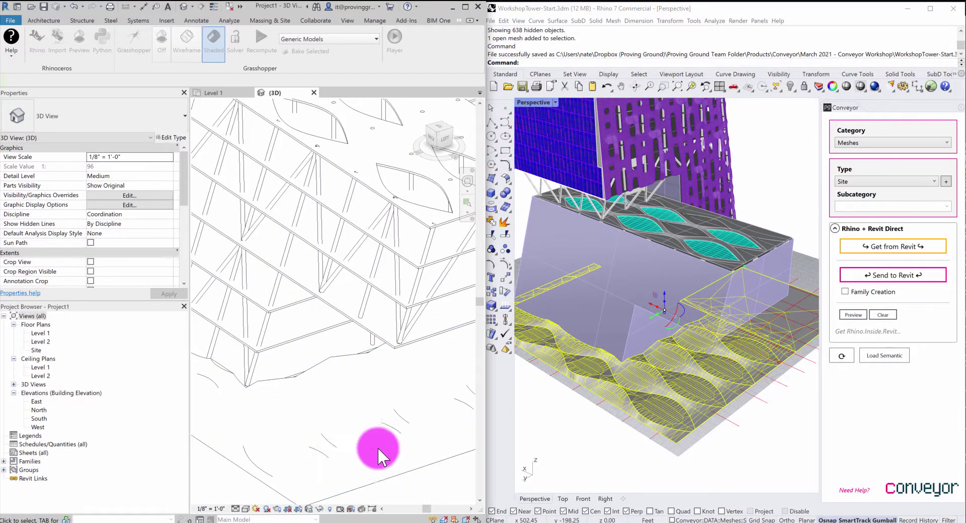
Orbit and zoom the Revit 3D view to inspect the site beneath the tower
middle_click_drag(377, 457, 433, 455, "shift")
scroll(436, 458, "up", 5)
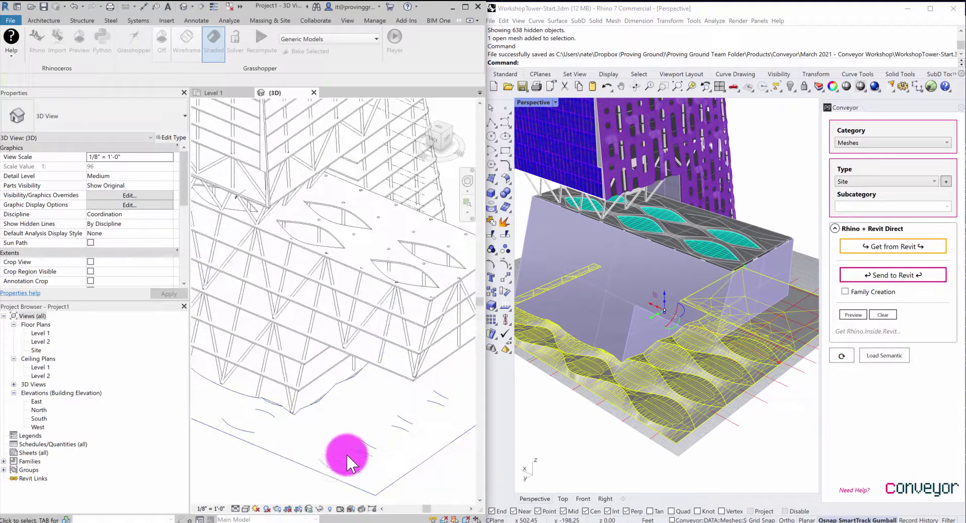
scroll(336, 445, "down", 5)
middle_click_drag(403, 460, 354, 417, "shift")
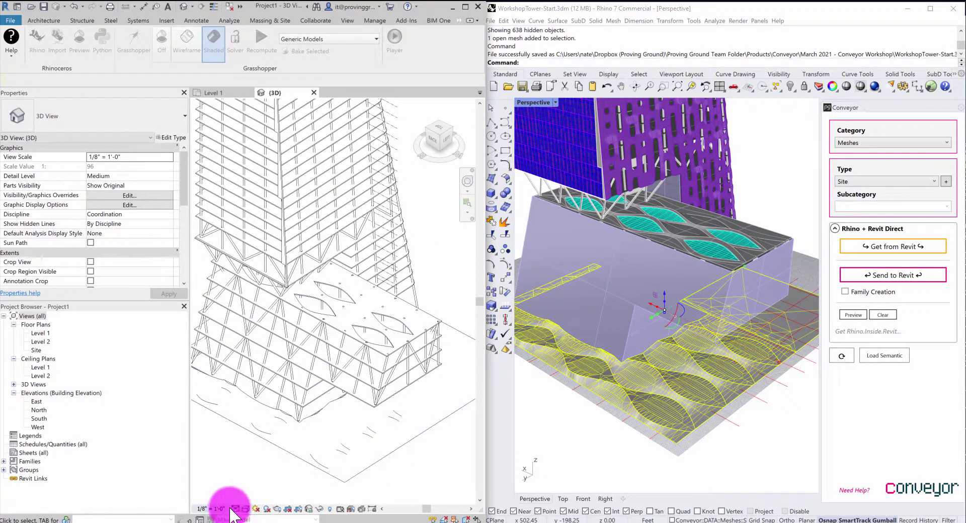
middle_click_drag(391, 413, 317, 452, "shift")
scroll(276, 426, "up", 3)
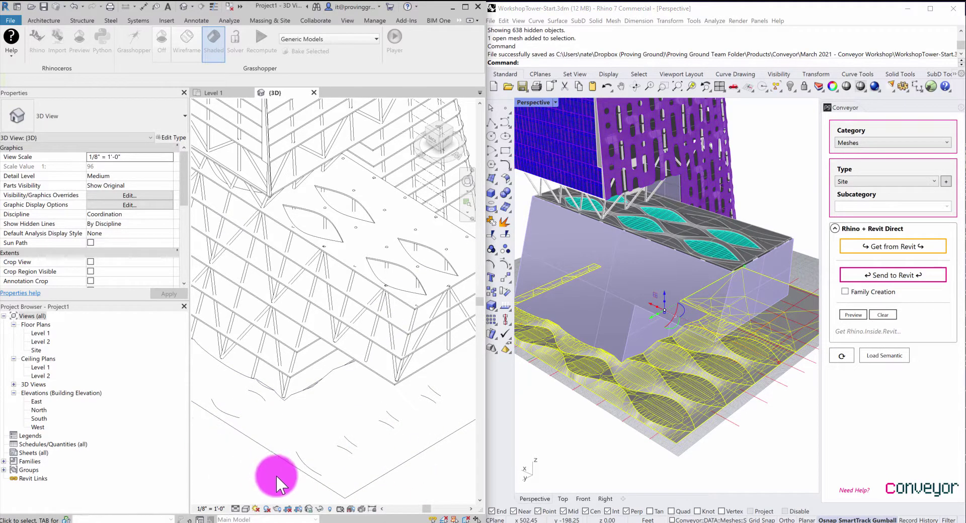
scroll(377, 443, "down", 4)
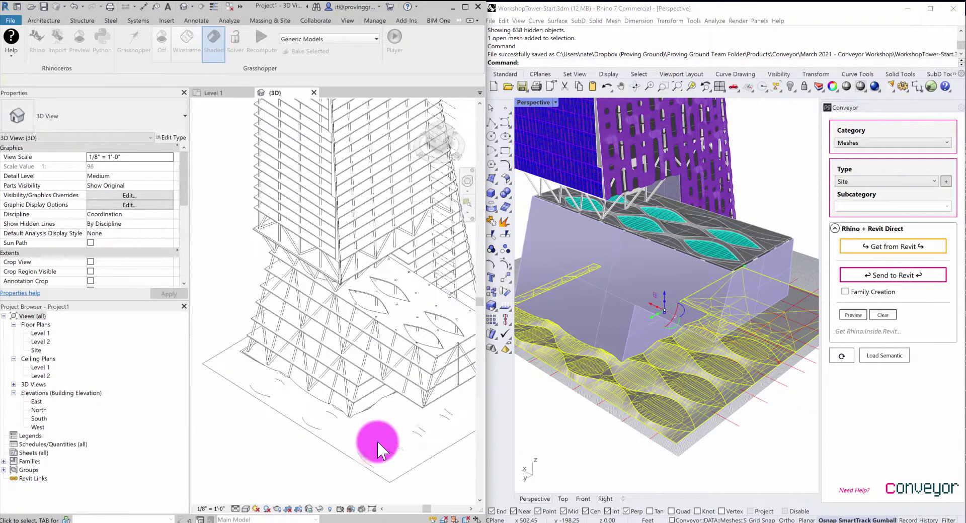
middle_click_drag(377, 440, 276, 495, "shift")
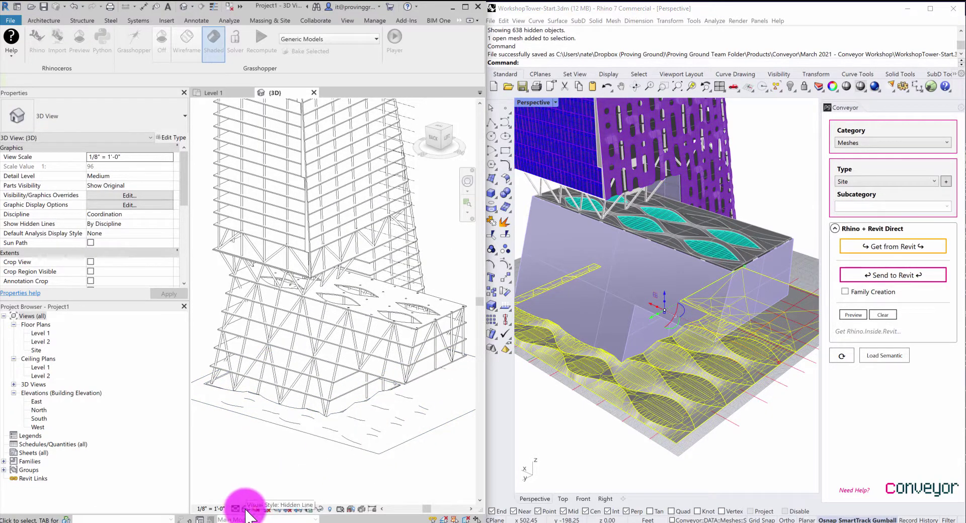
scroll(388, 431, "up", 2)
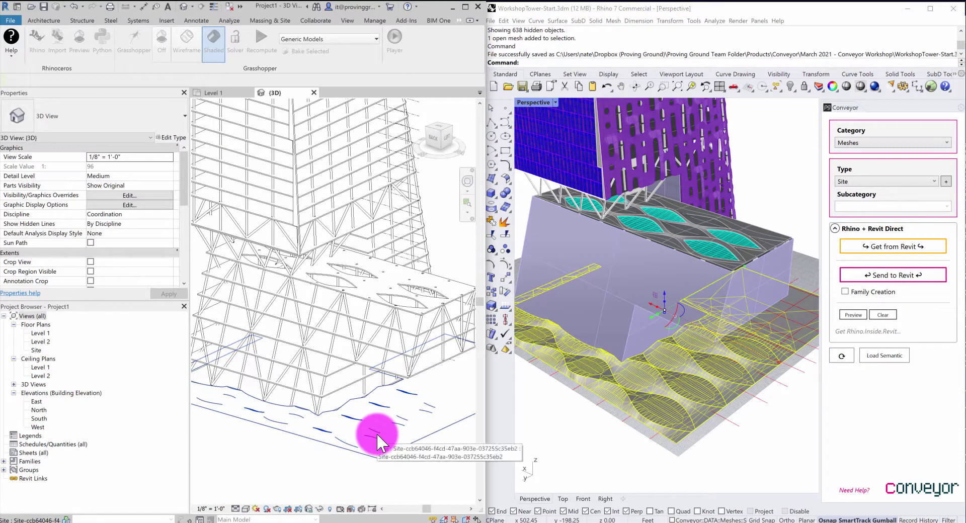
Set the Revit 3D view to Shaded and orbit toward the space-frame under the podium
left_click(246, 509)
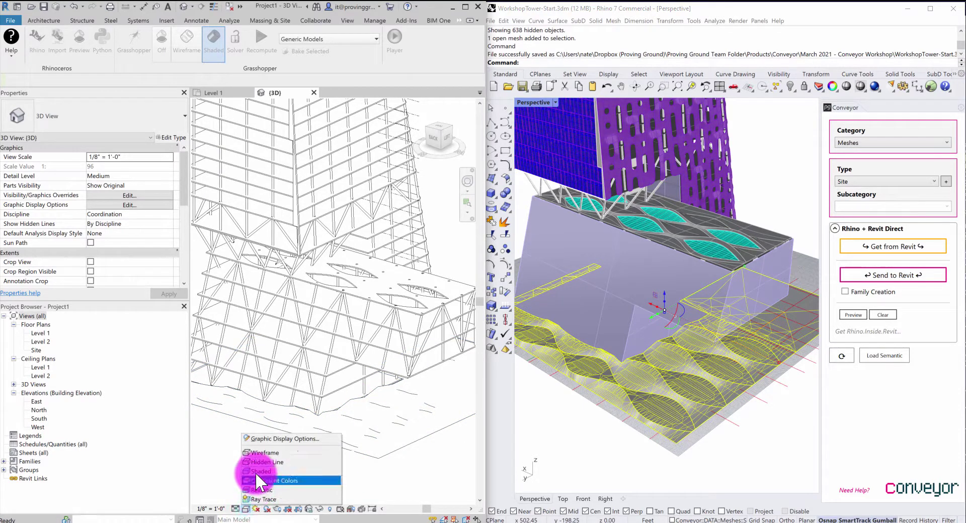
middle_click_drag(302, 381, 361, 404, "shift")
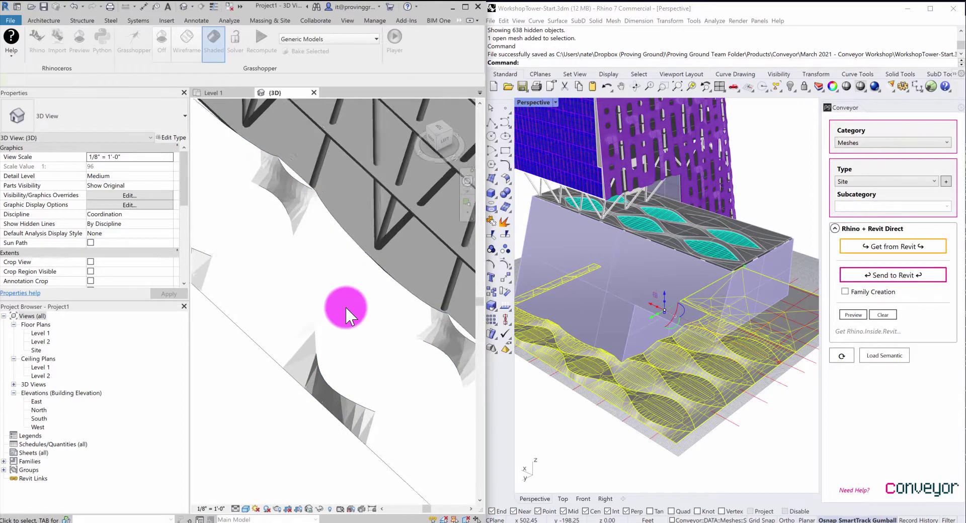
scroll(346, 306, "down", 3)
middle_click_drag(355, 319, 400, 351)
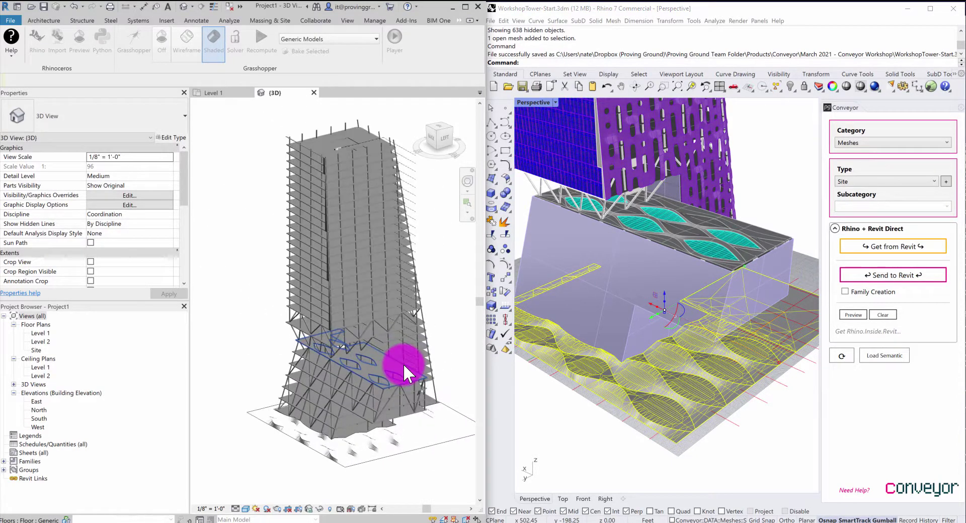
scroll(403, 364, "up", 2)
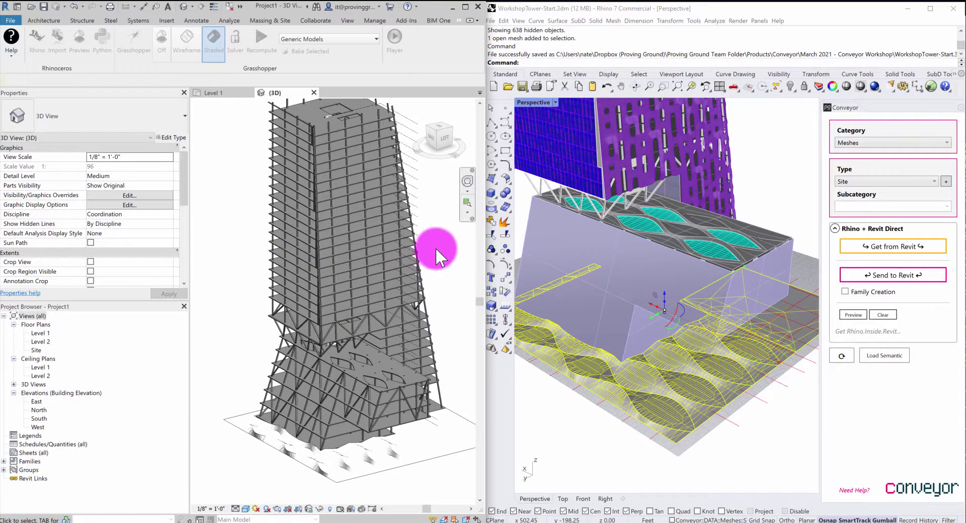
mouse_move(436, 246)
middle_mouse_down("shift")
mouse_move(438, 266)
mouse_move(425, 265)
middle_mouse_up("shift")
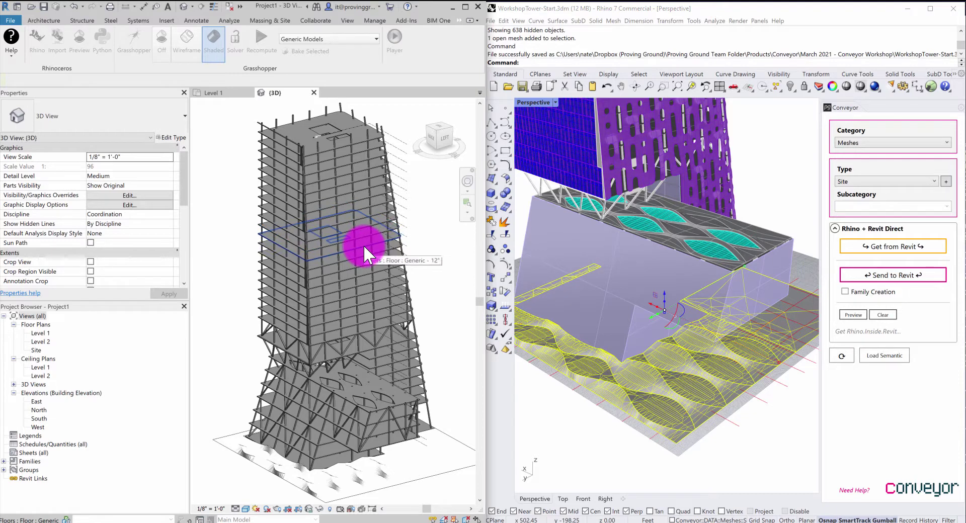
left_click(363, 245)
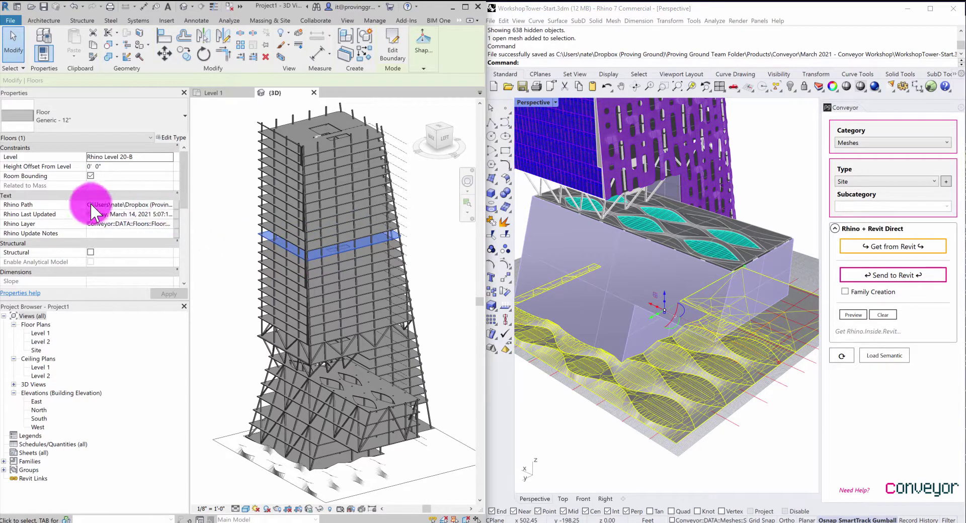
mouse_move(18, 205)
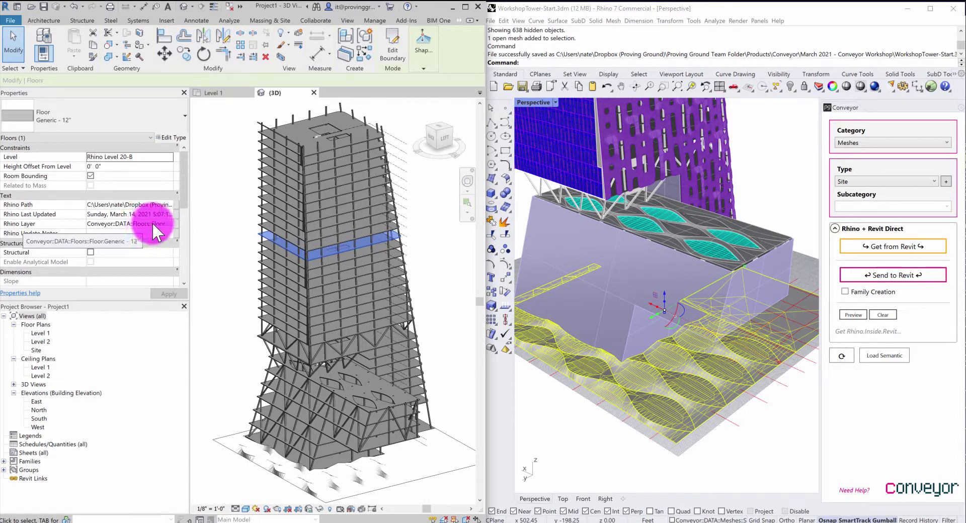
left_click_drag(185, 198, 181, 269)
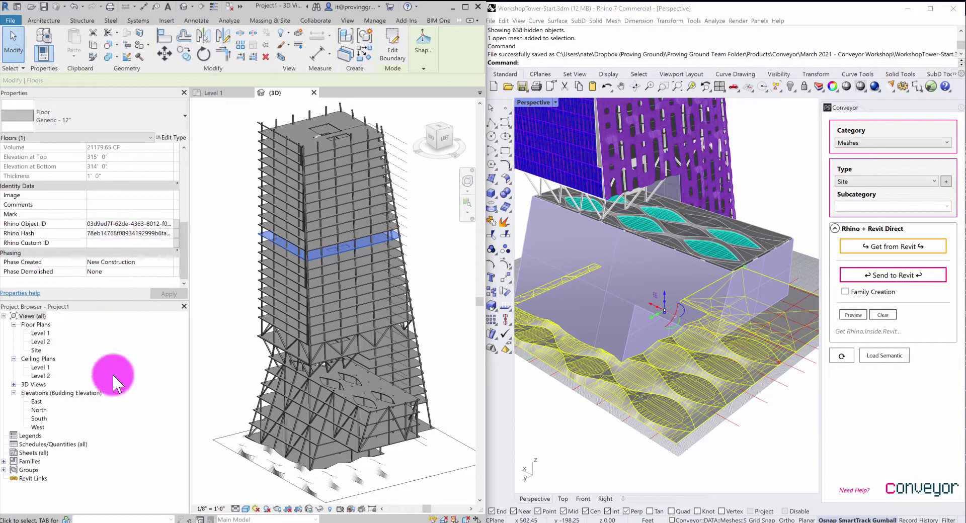
Start a new Multi-Category schedule from the Schedules/Quantities node
left_click(47, 445)
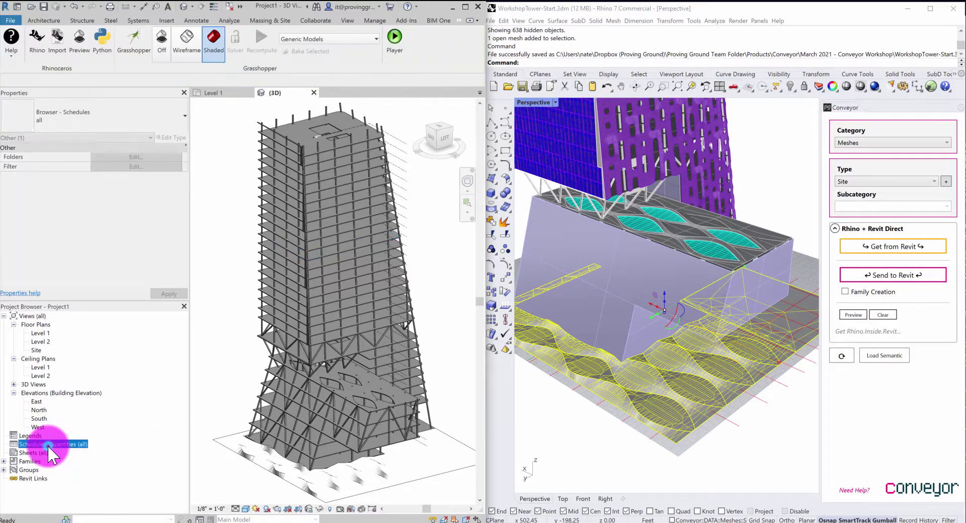
right_click(47, 445)
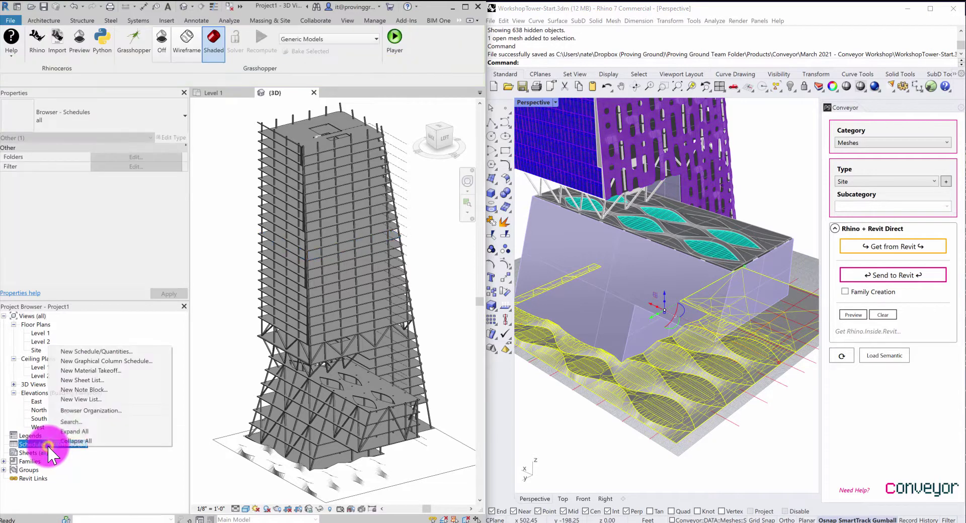
left_click(92, 348)
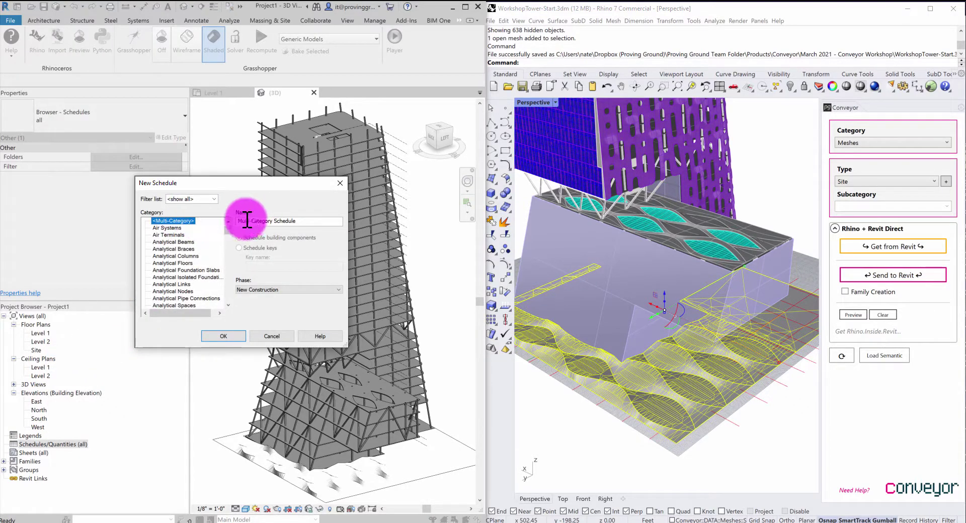
left_click(230, 335)
left_click(269, 172)
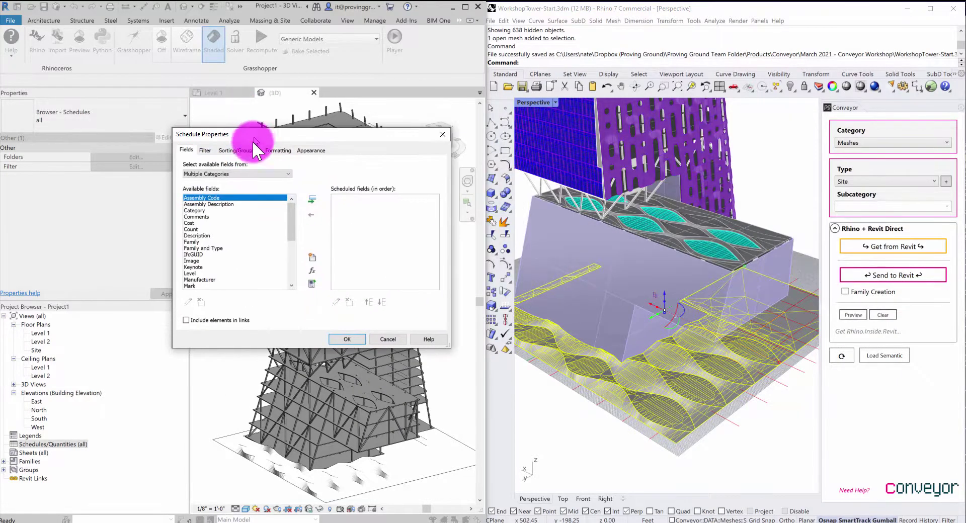
Add the Family and Type and Rhino Path fields to the schedule
scroll(225, 255, "down", 1)
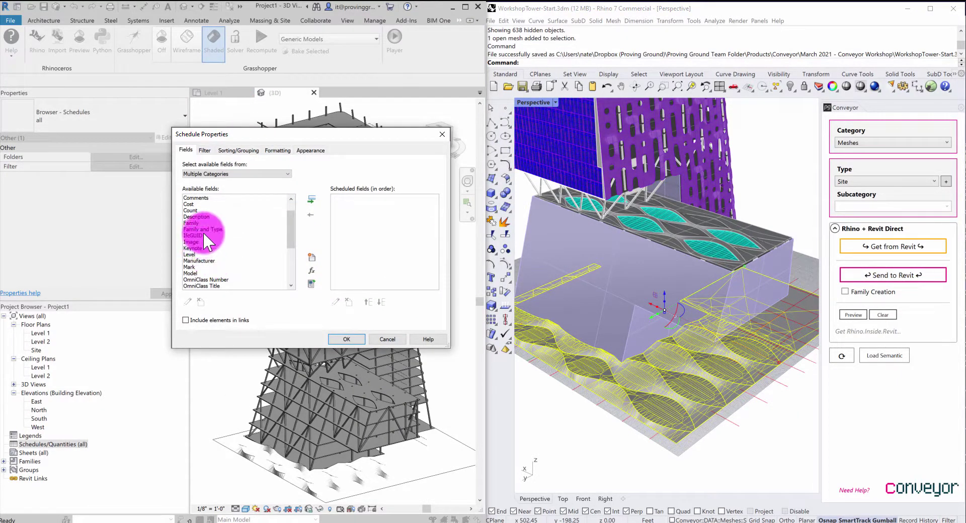
scroll(204, 231, "up", 1)
left_click(219, 249)
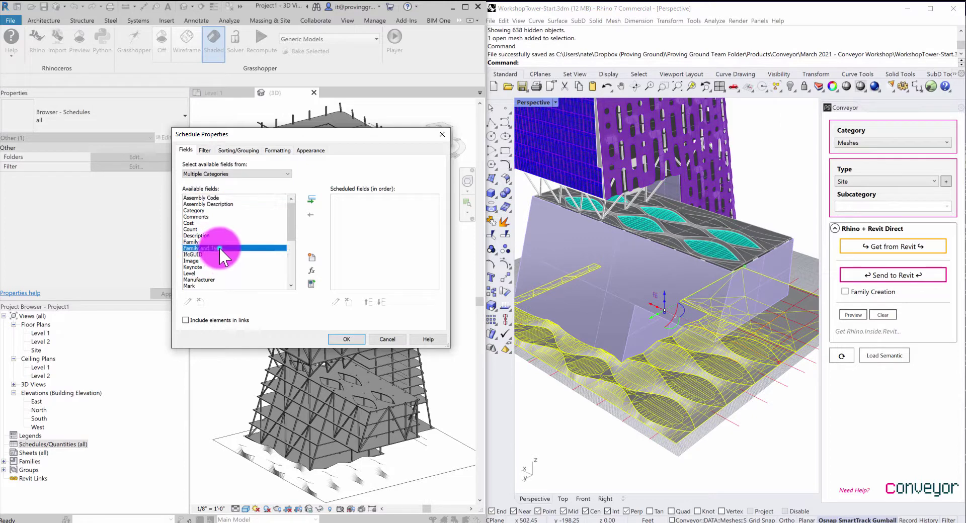
left_click(310, 199)
scroll(290, 239, "down", 4)
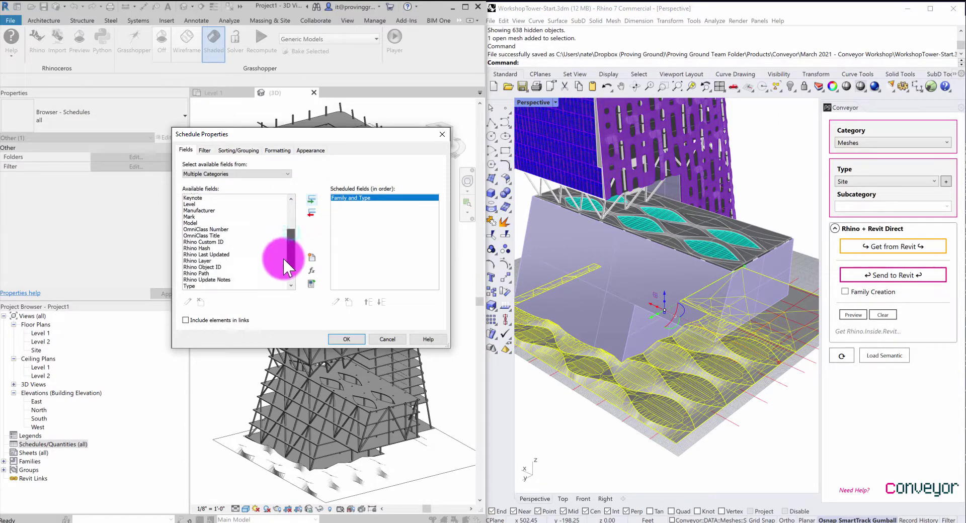
scroll(283, 258, "down", 1)
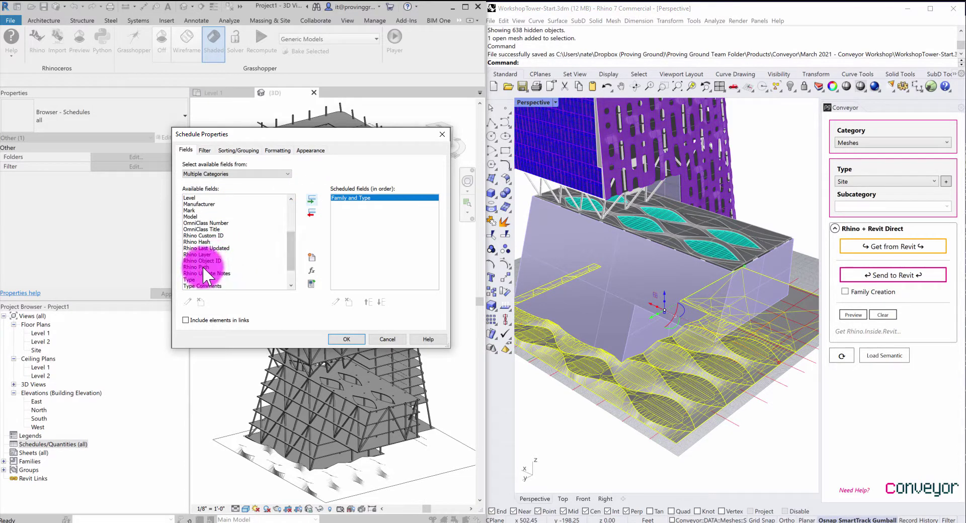
left_click(203, 266)
left_click(310, 199)
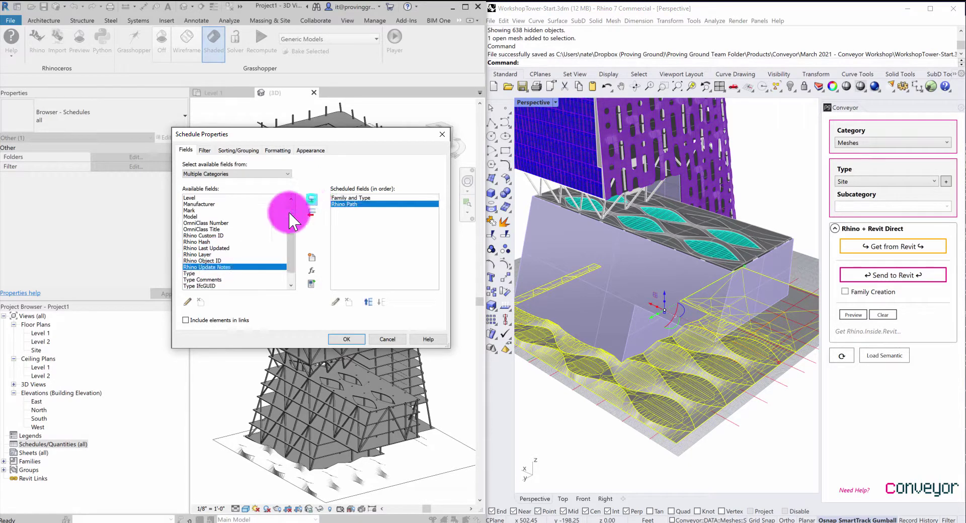
Add the Rhino Object ID, Rhino Layer and Rhino Last Updated fields
left_click(216, 261)
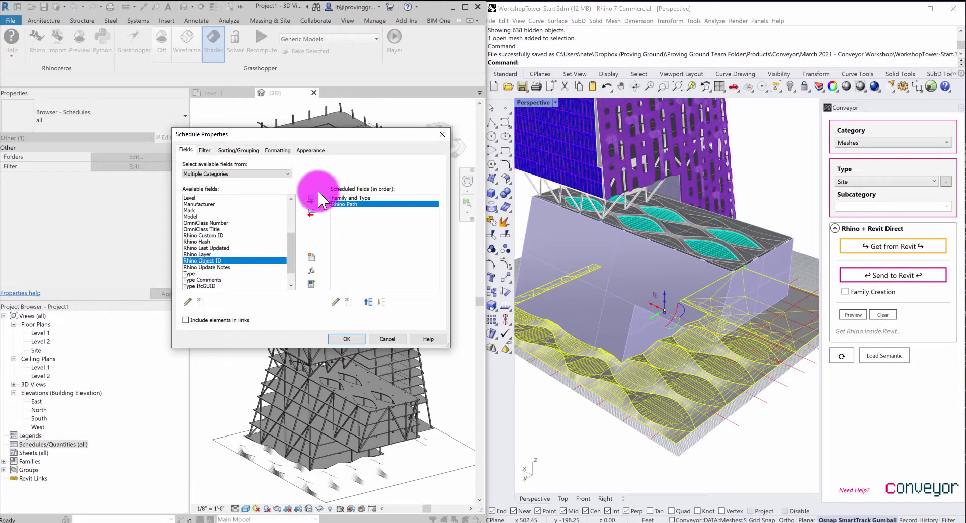
left_click(312, 201)
left_click(213, 254)
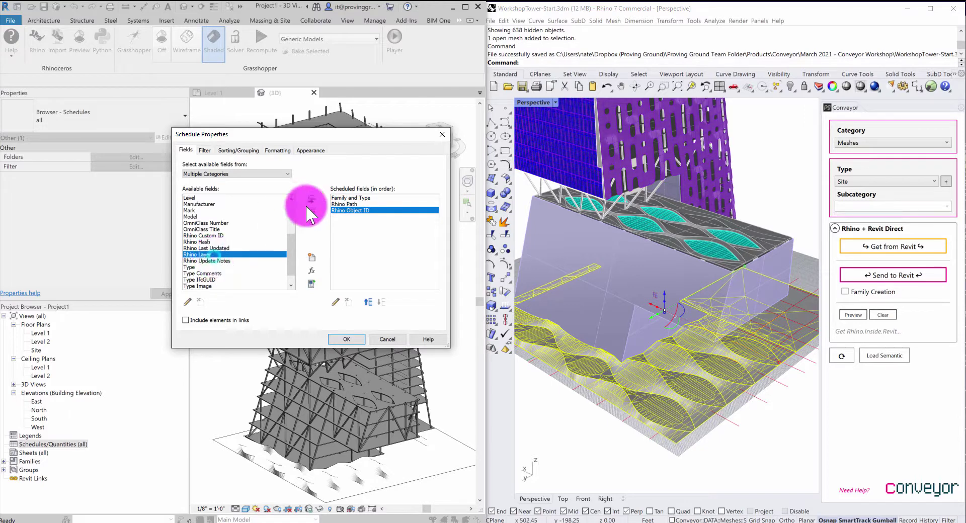
left_click(312, 198)
left_click(220, 241)
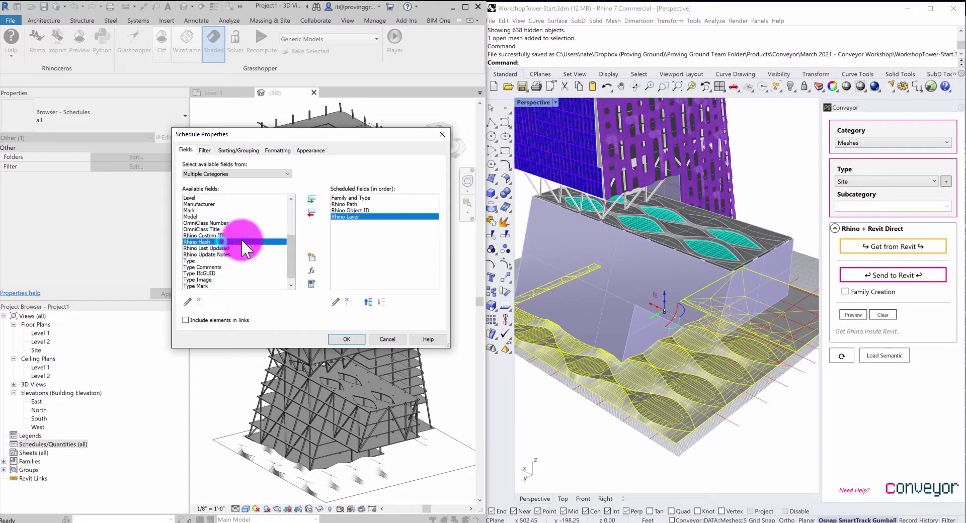
left_click(229, 248)
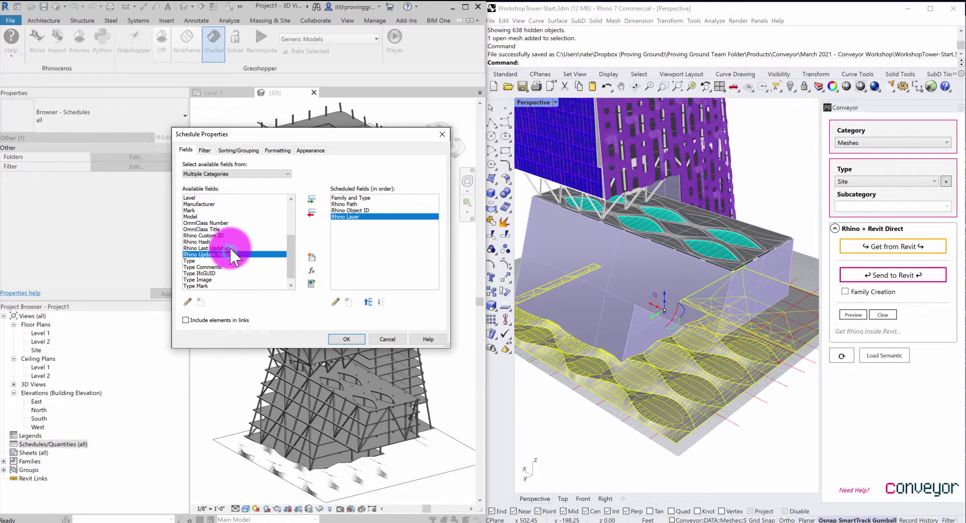
left_click(312, 198)
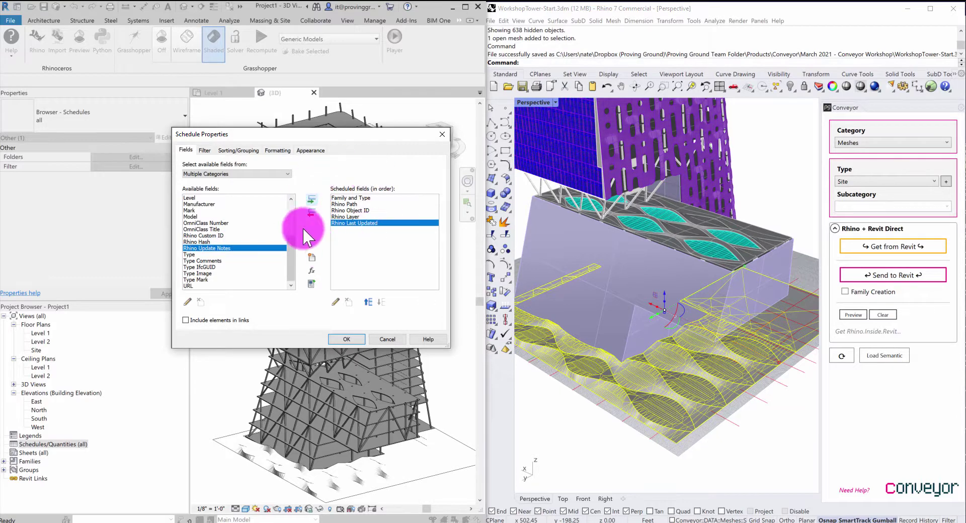
Sort the schedule by Family and Type and finish the setup
left_click(232, 151)
left_click(260, 165)
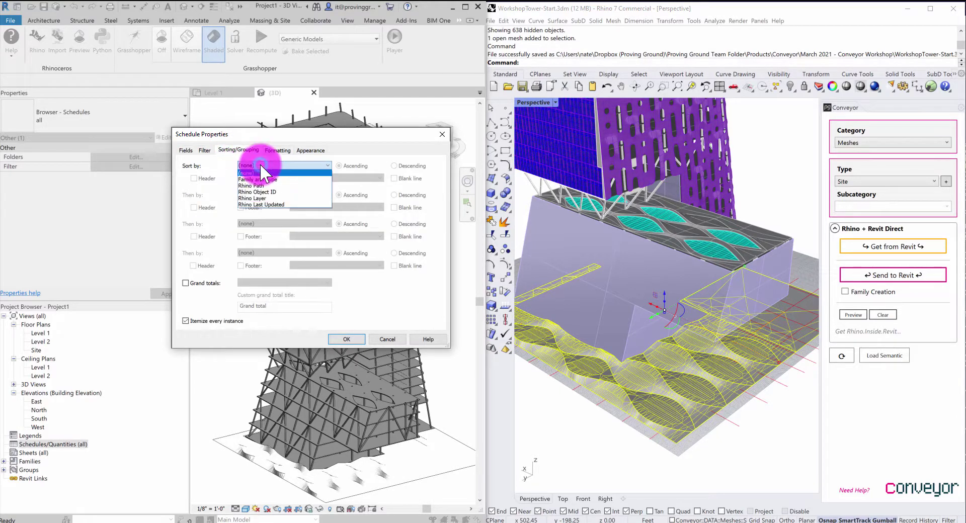
left_click(284, 179)
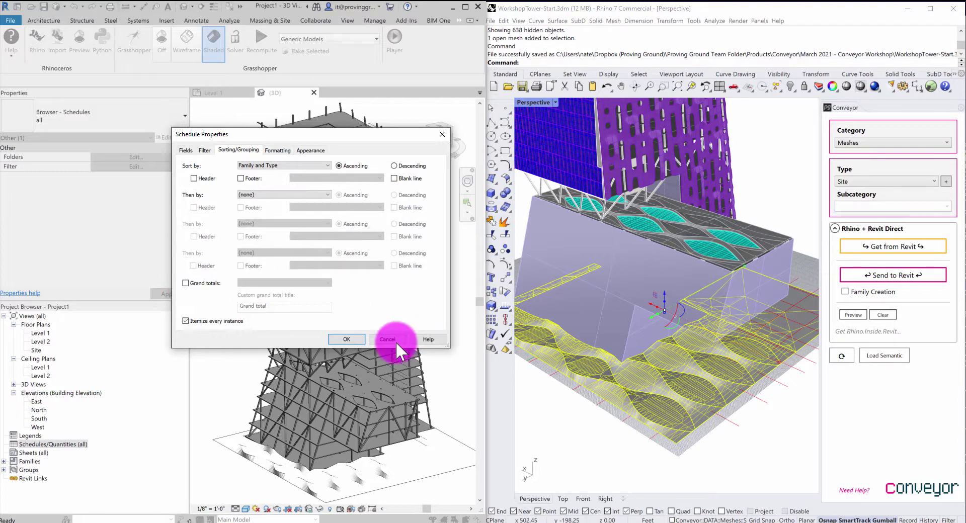
left_click(343, 338)
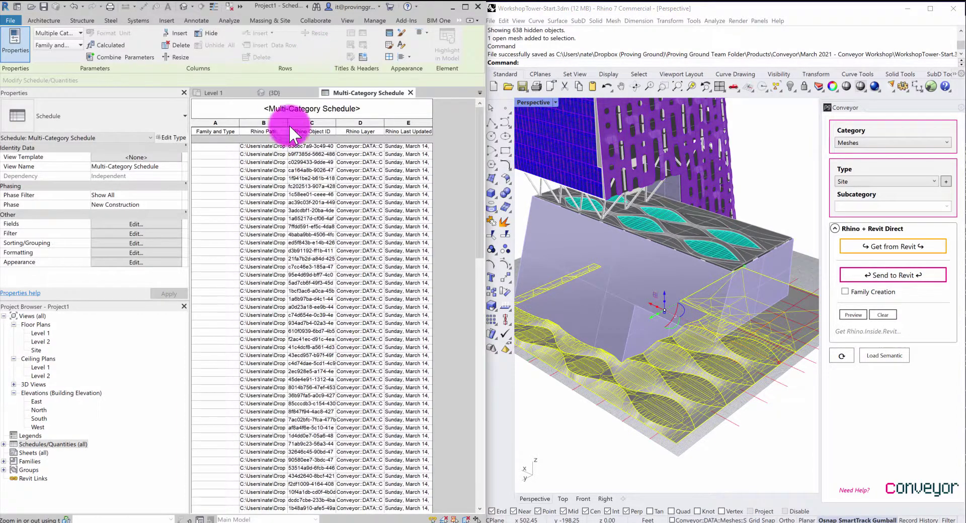
scroll(286, 199, "down", 15)
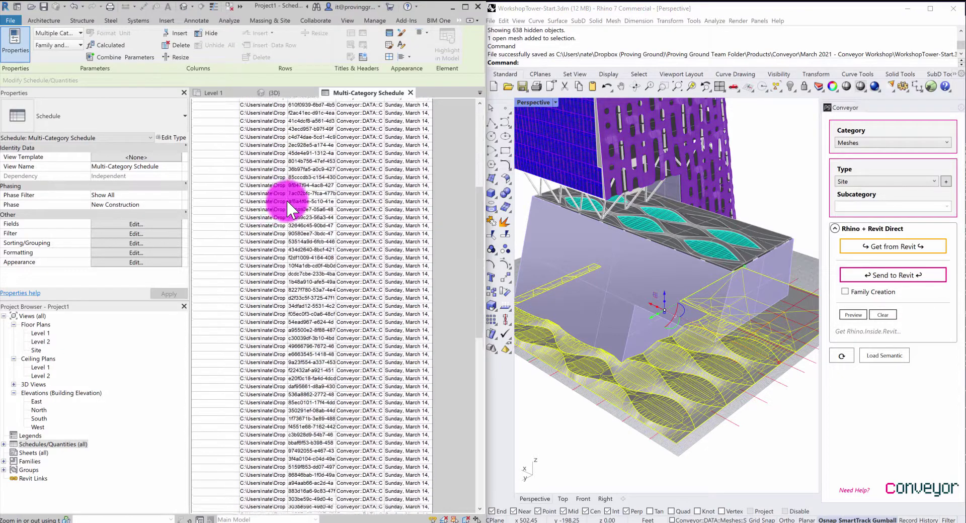
scroll(293, 201, "up", 15)
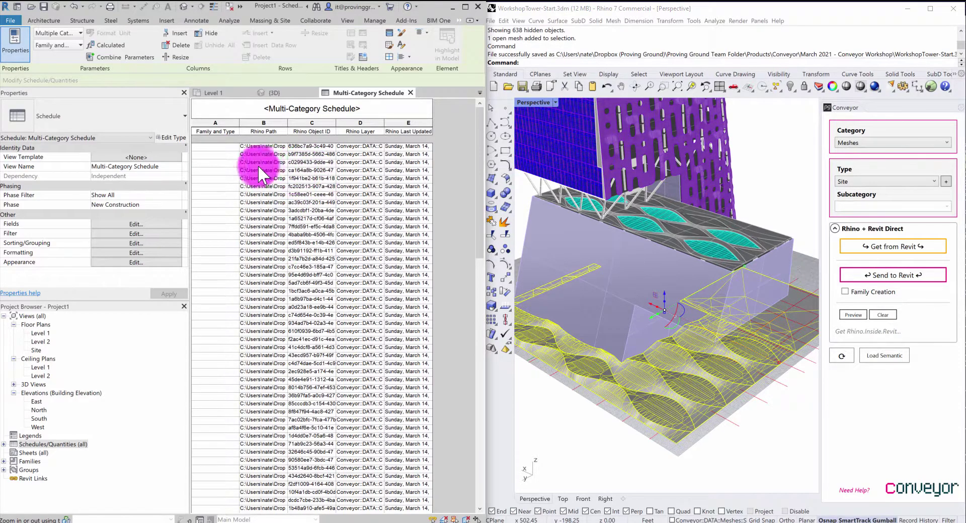
scroll(303, 176, "down", 15)
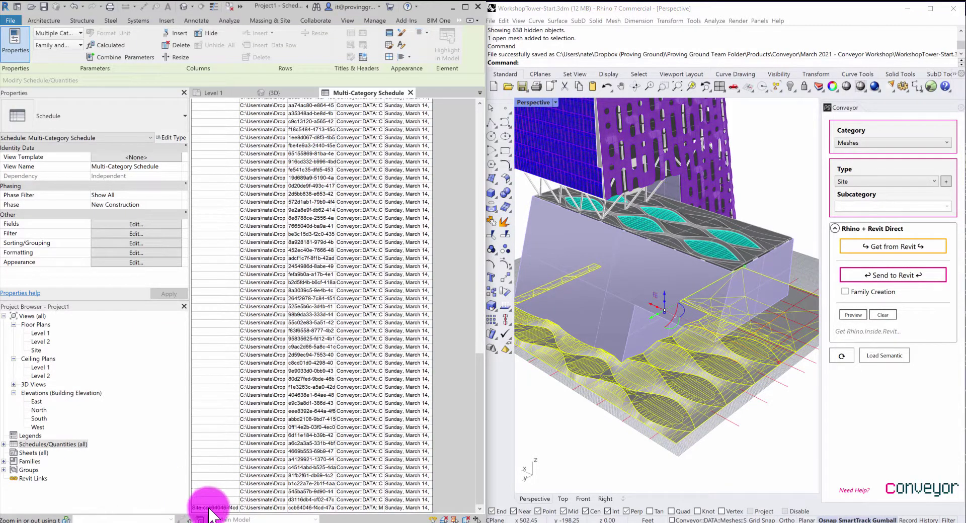
scroll(203, 332, "up", 10)
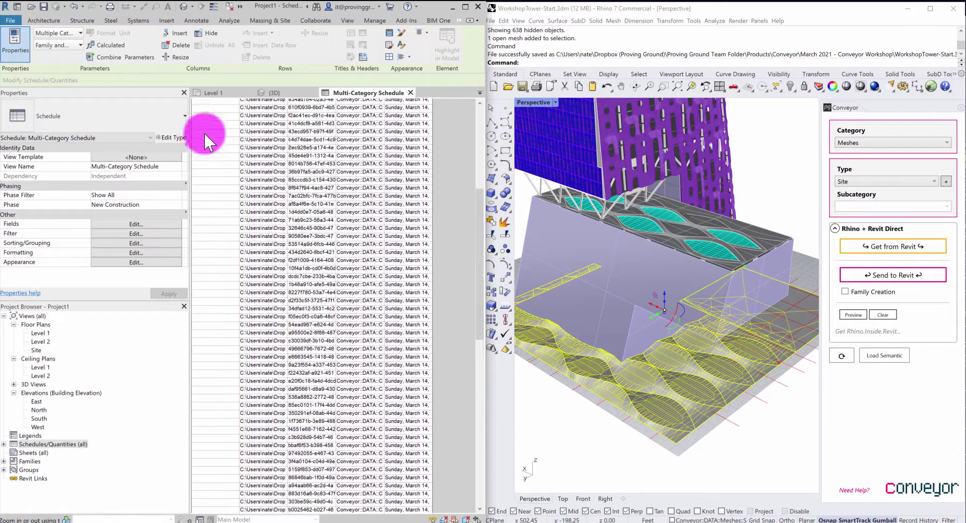
scroll(215, 143, "up", 10)
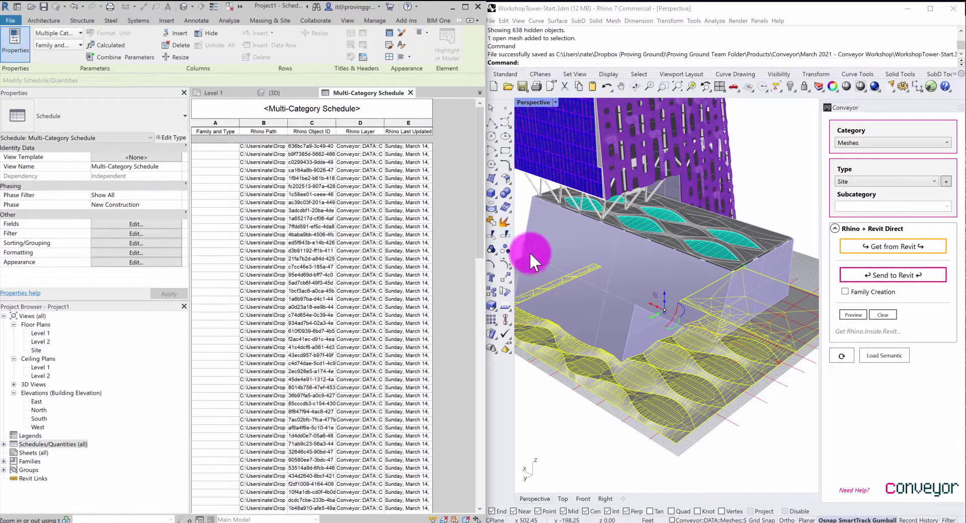
Return from Level 1 to the Revit {3D} view and orbit the tower
left_click(222, 93)
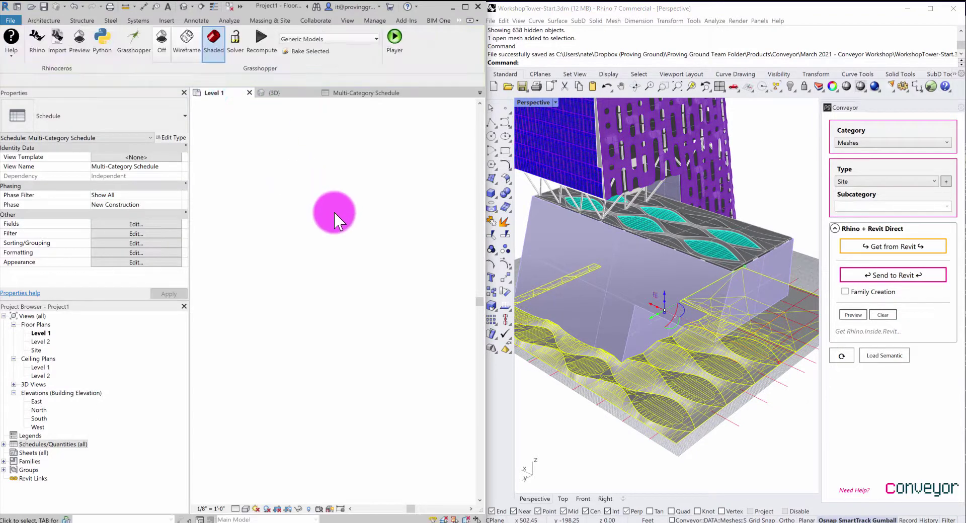
left_click(276, 93)
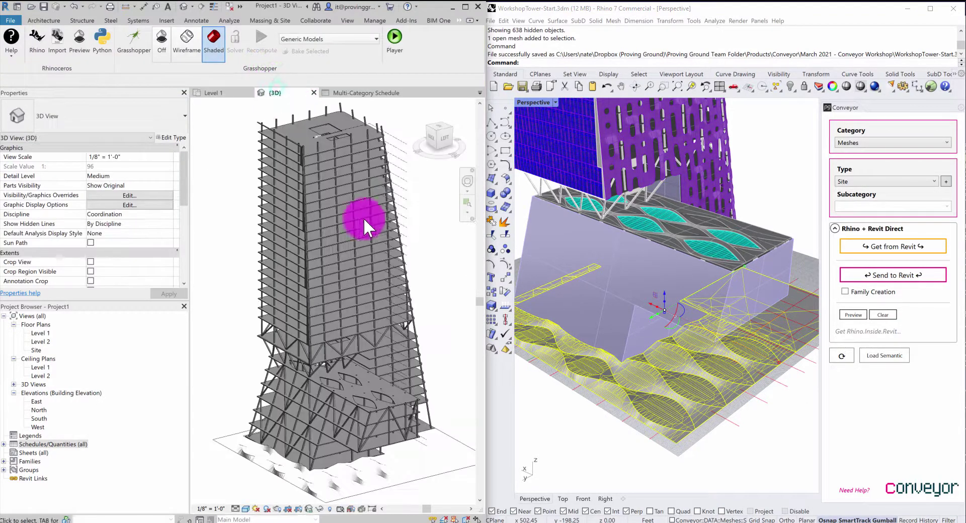
middle_click_drag(370, 295, 346, 294, "shift")
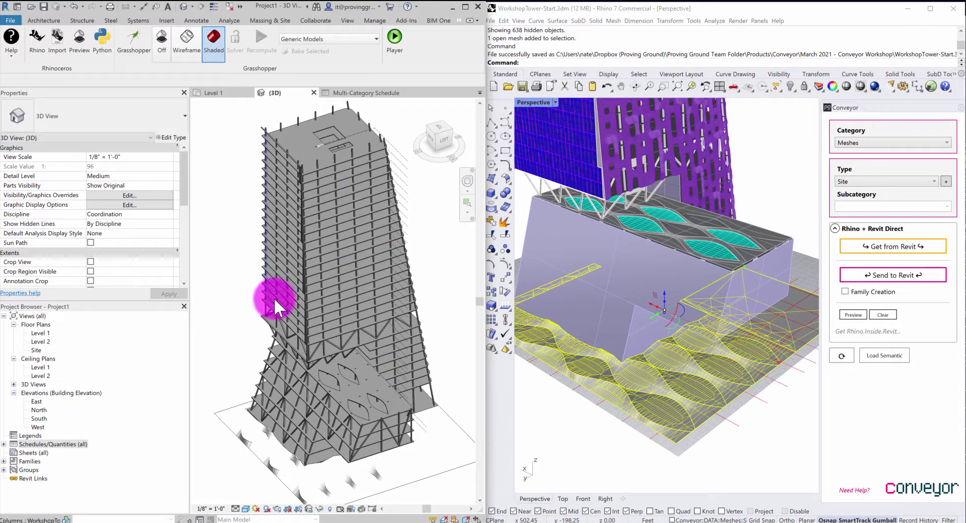
middle_click_drag(339, 352, 486, 351, "shift")
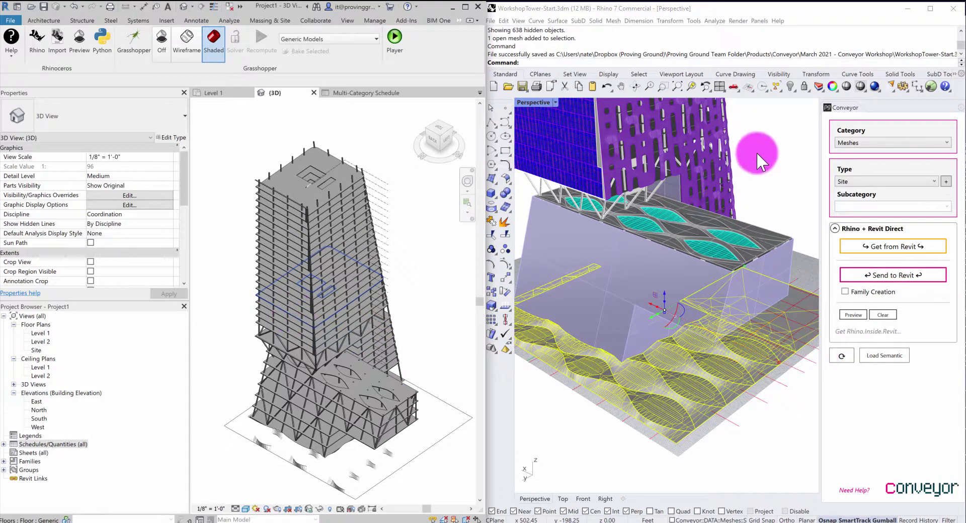
Zoom, pan and orbit Rhino's Perspective viewport to see the whole tower
scroll(759, 156, "down", 3)
right_click_drag(753, 157, 753, 300, "shift")
right_click_drag(744, 215, 762, 215)
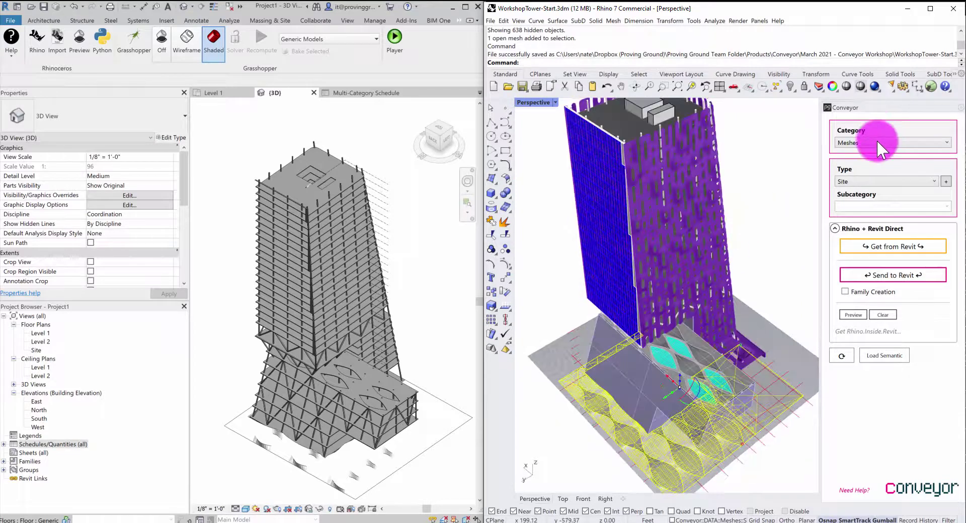